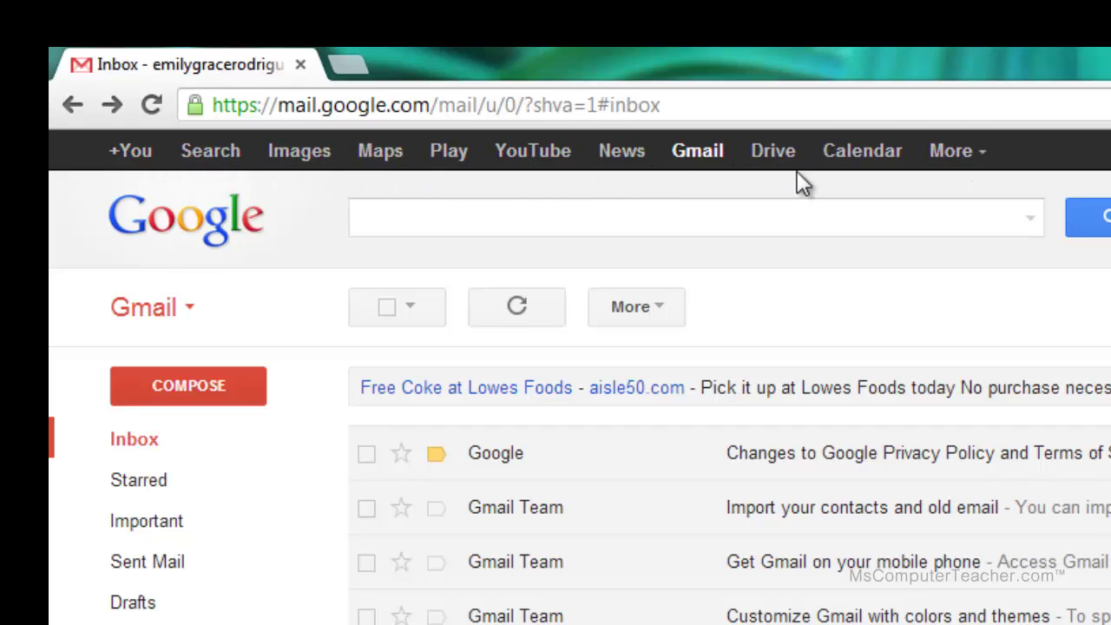
# Step: Open Google's full products page from More > Even more and scroll to Home & Office
pyautogui.click(957, 164)
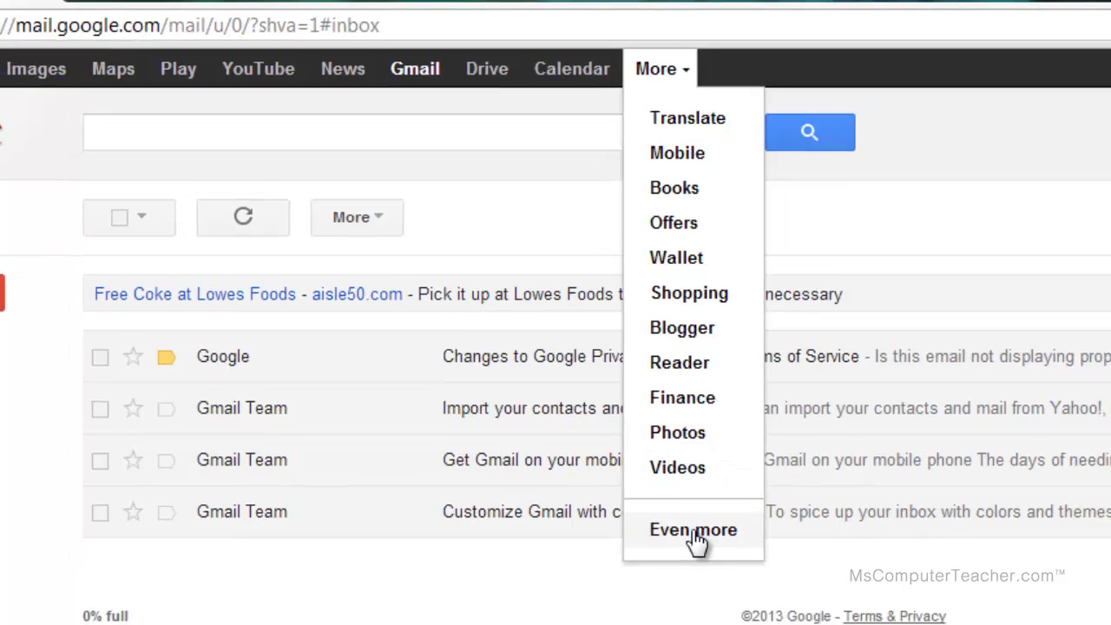
pyautogui.click(719, 560)
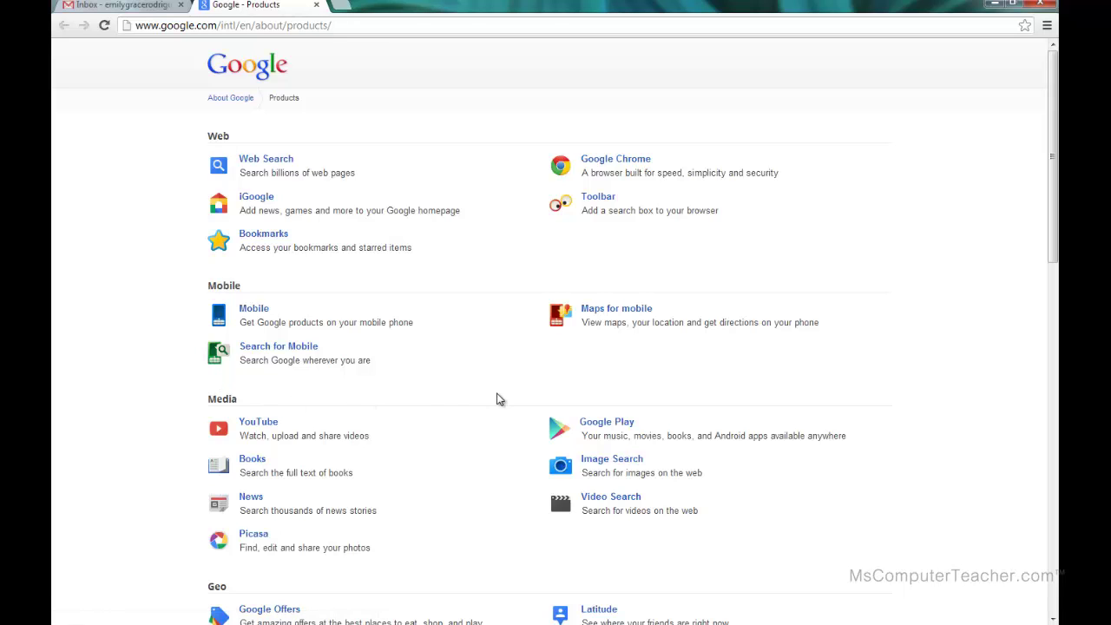
pyautogui.scroll(-3, 498, 397)
pyautogui.scroll(-2, 498, 399)
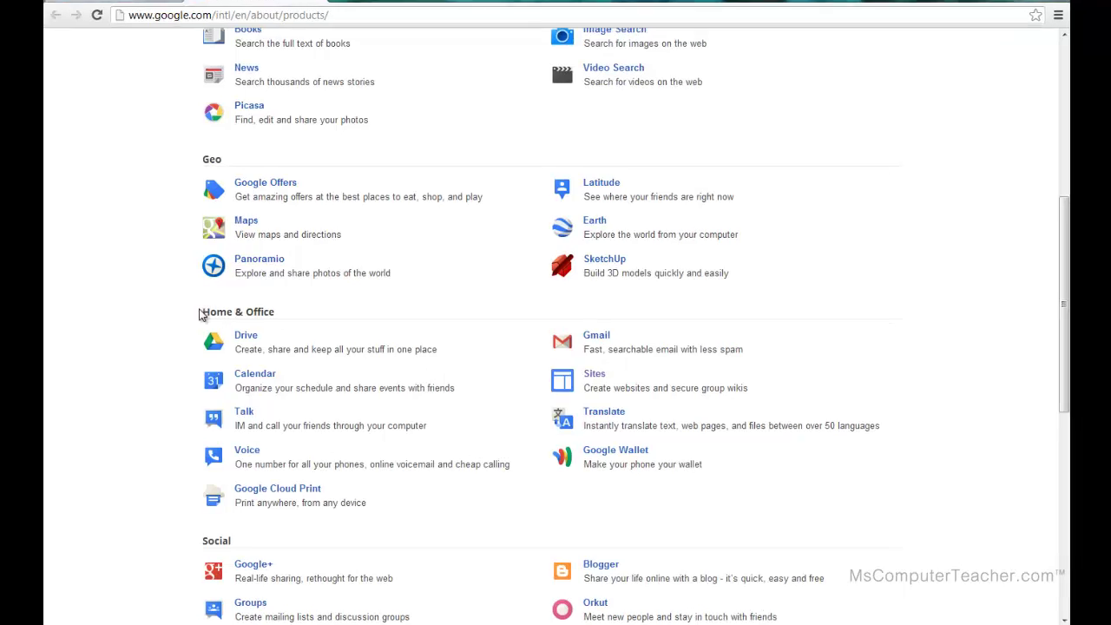
pyautogui.moveTo(200, 314); pyautogui.dragTo(292, 309)
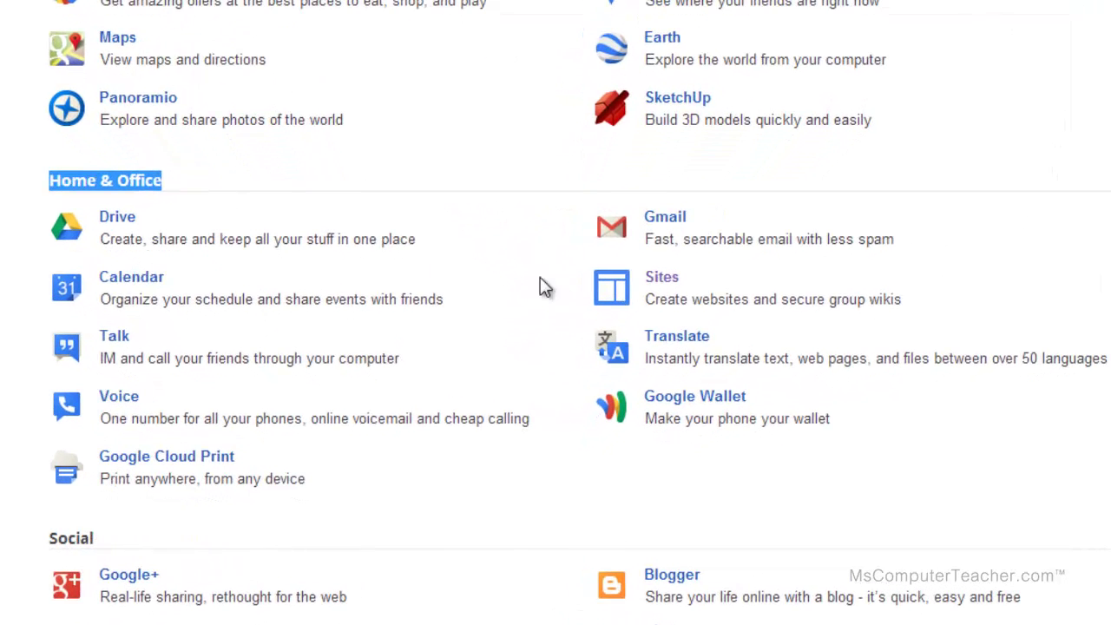
# Step: Open Google Sites from the Home & Office section to see the My Sites list
pyautogui.click(669, 286)
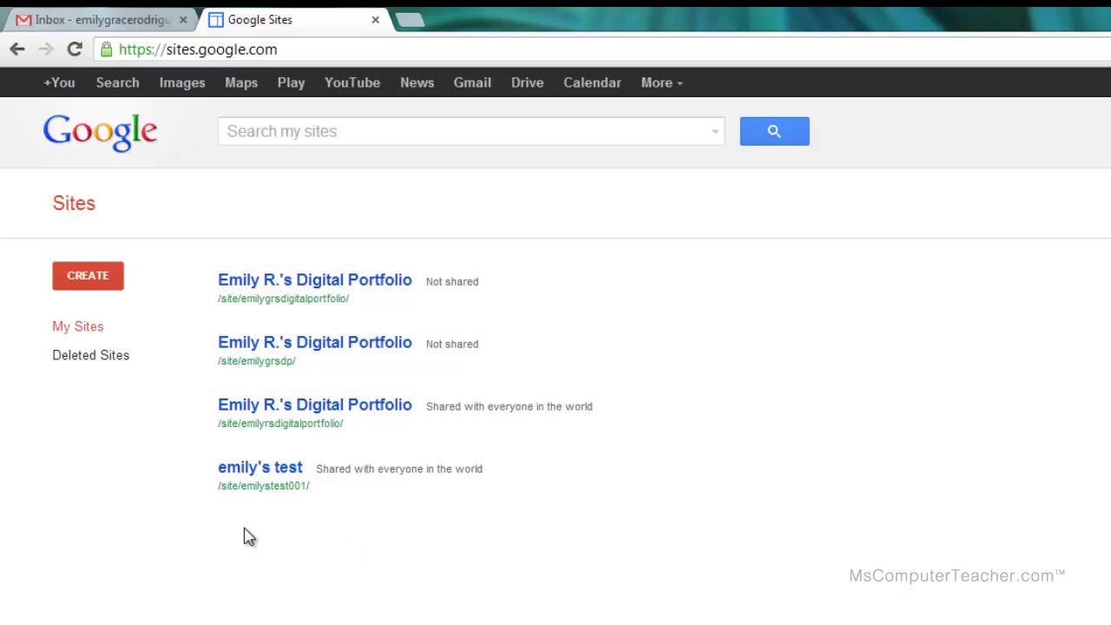
# Step: Start a new site to show the Blank, Classroom site, Soccer team and Spring Floral Wedding templates
pyautogui.click(91, 278)
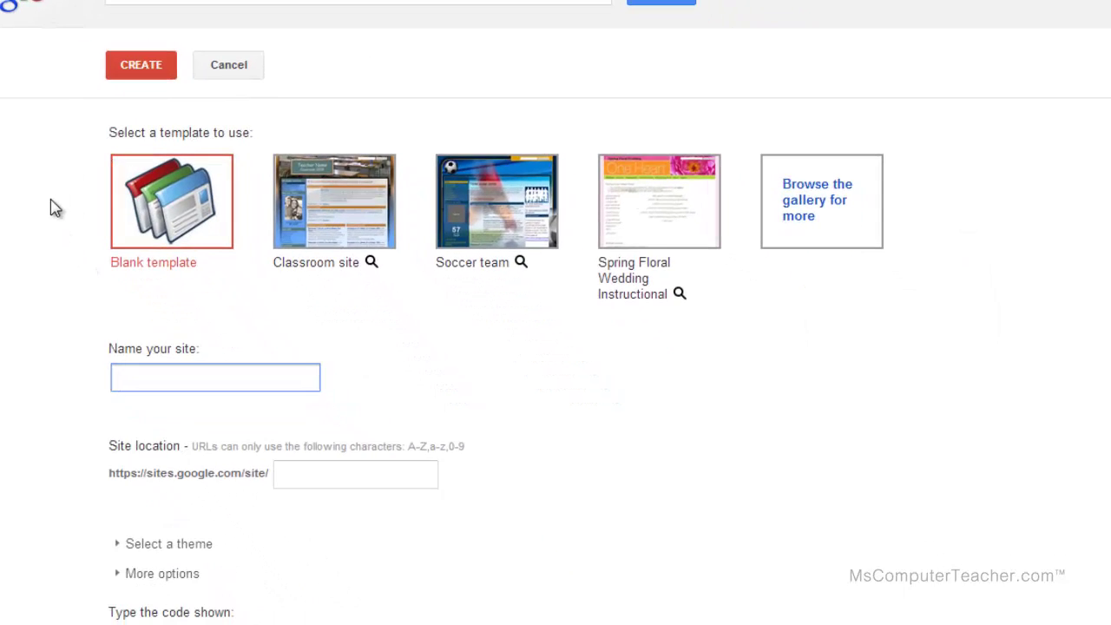
pyautogui.moveTo(160, 134); pyautogui.dragTo(209, 139)
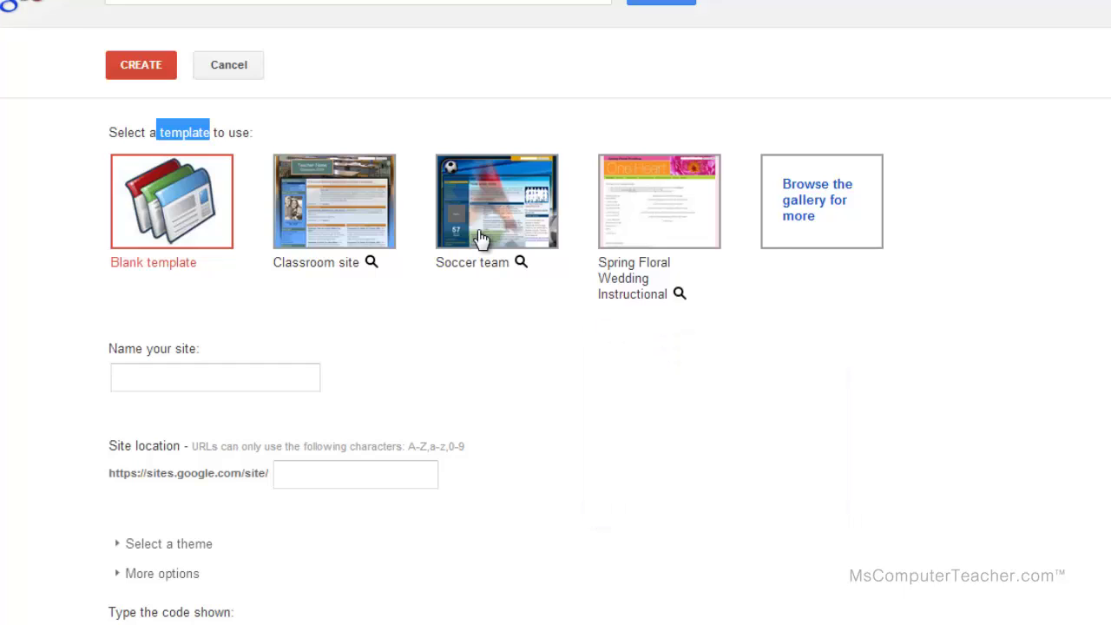
pyautogui.click(371, 261)
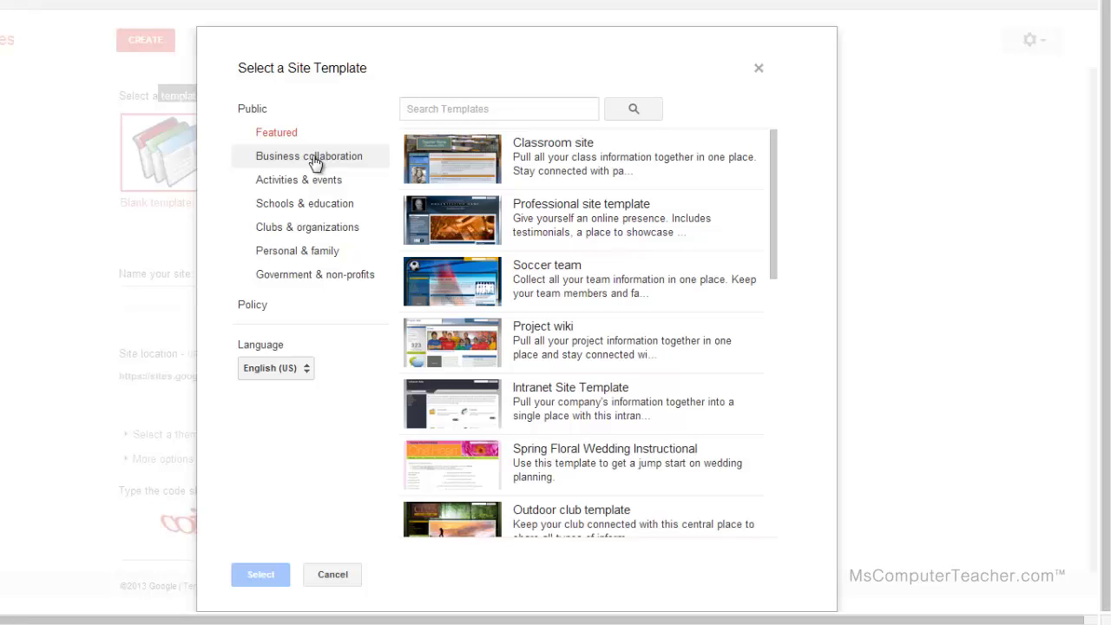
pyautogui.click(278, 210)
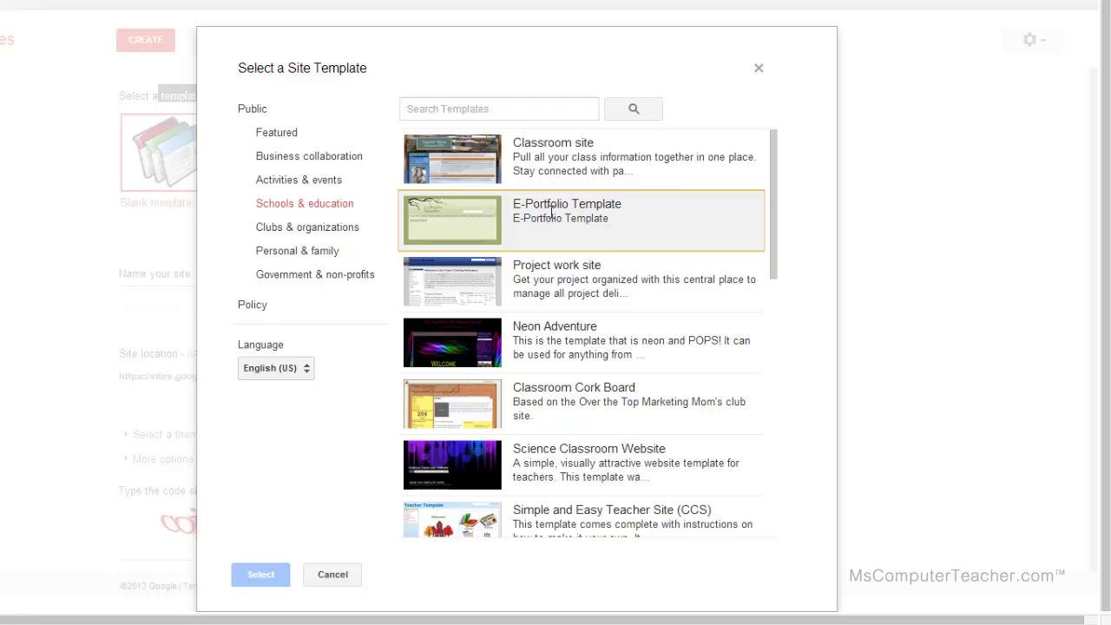
pyautogui.scroll(-9, 552, 218)
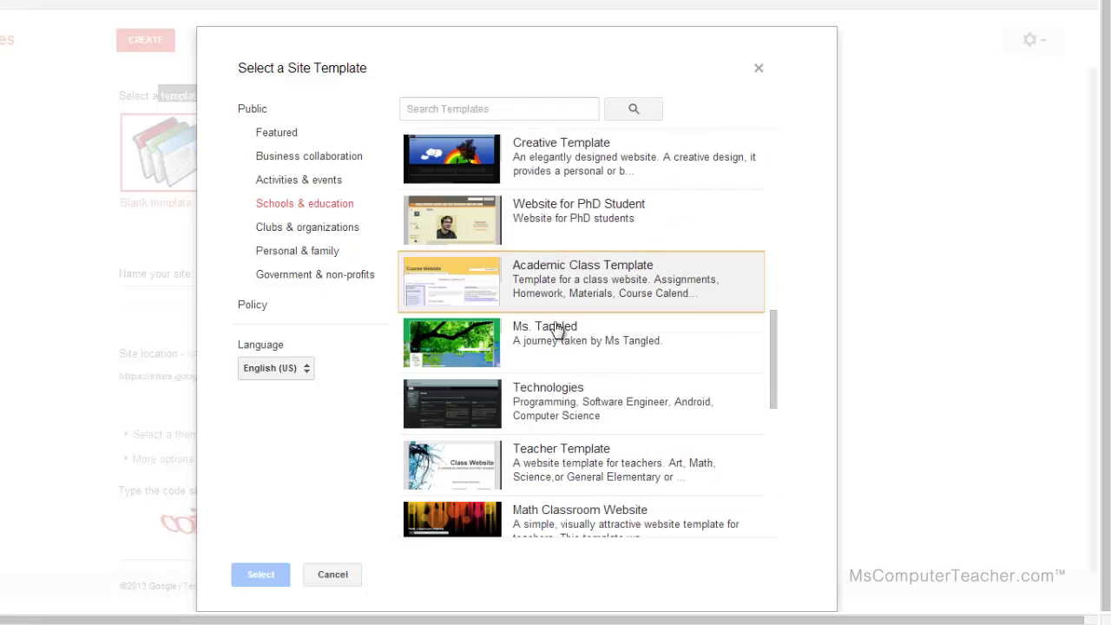
pyautogui.scroll(-3, 557, 385)
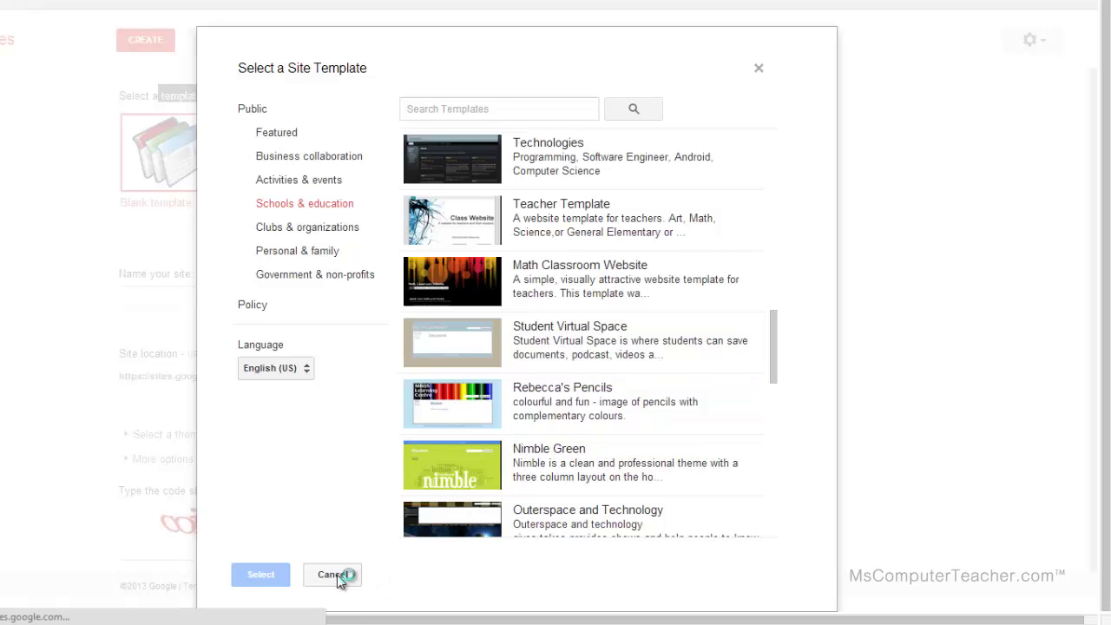
pyautogui.click(338, 577)
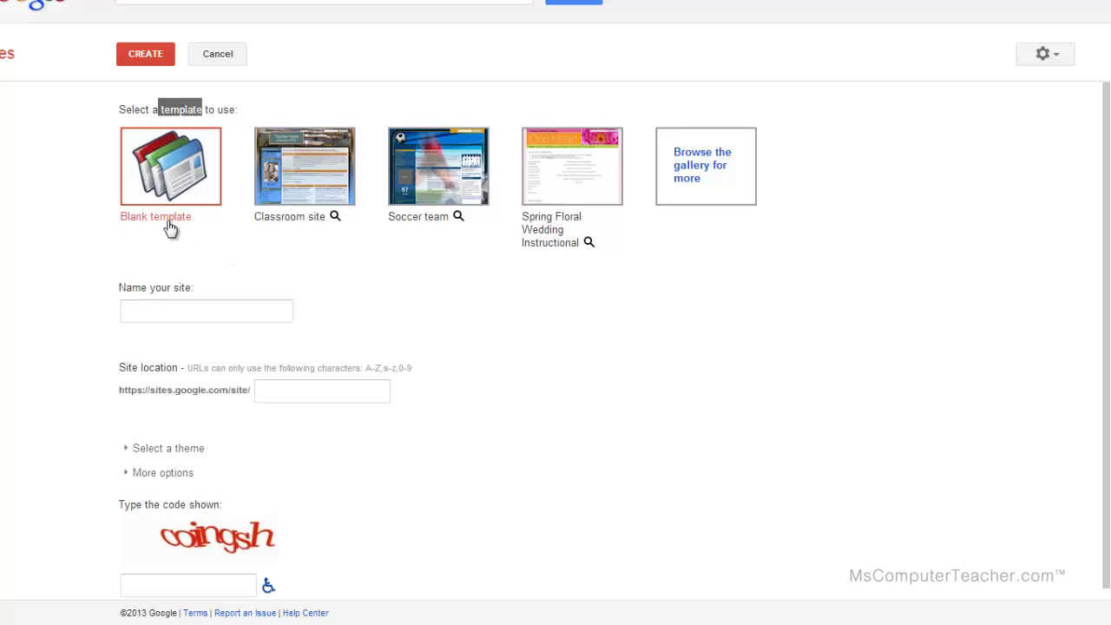
# Step: Enter the student's Digital Portfolio title in the Name your site box
pyautogui.click(168, 314)
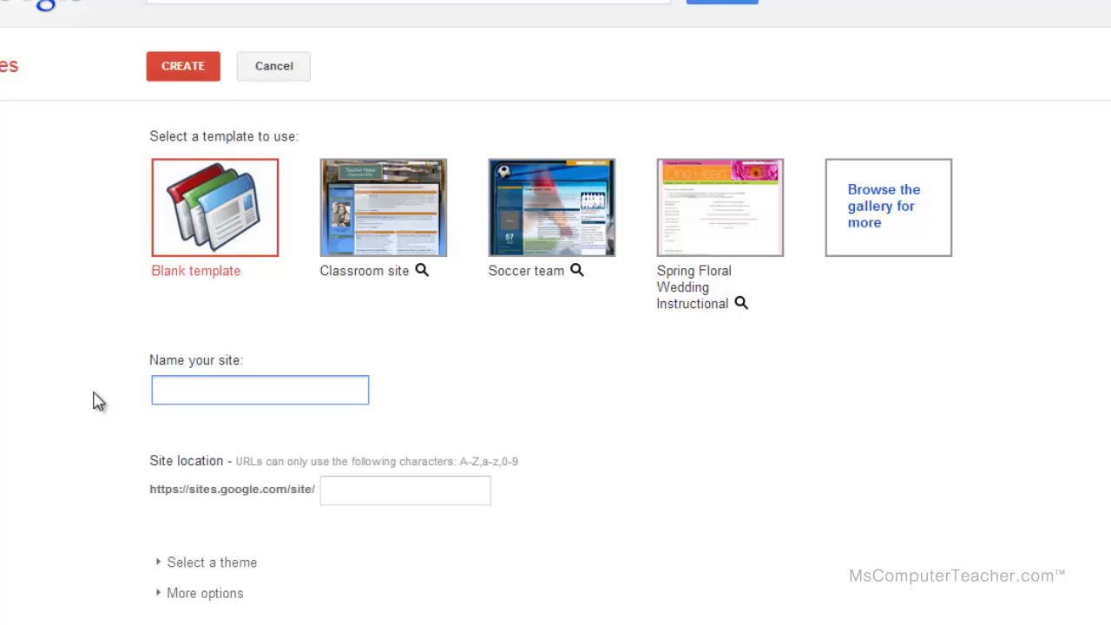
pyautogui.write('Emily ')
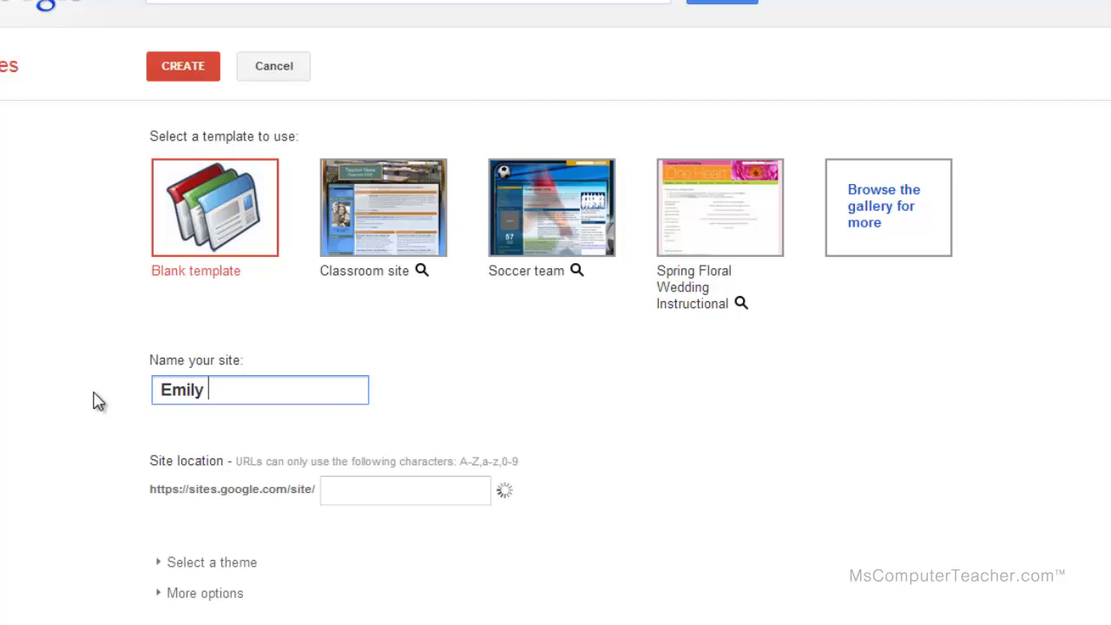
pyautogui.write("R.'")
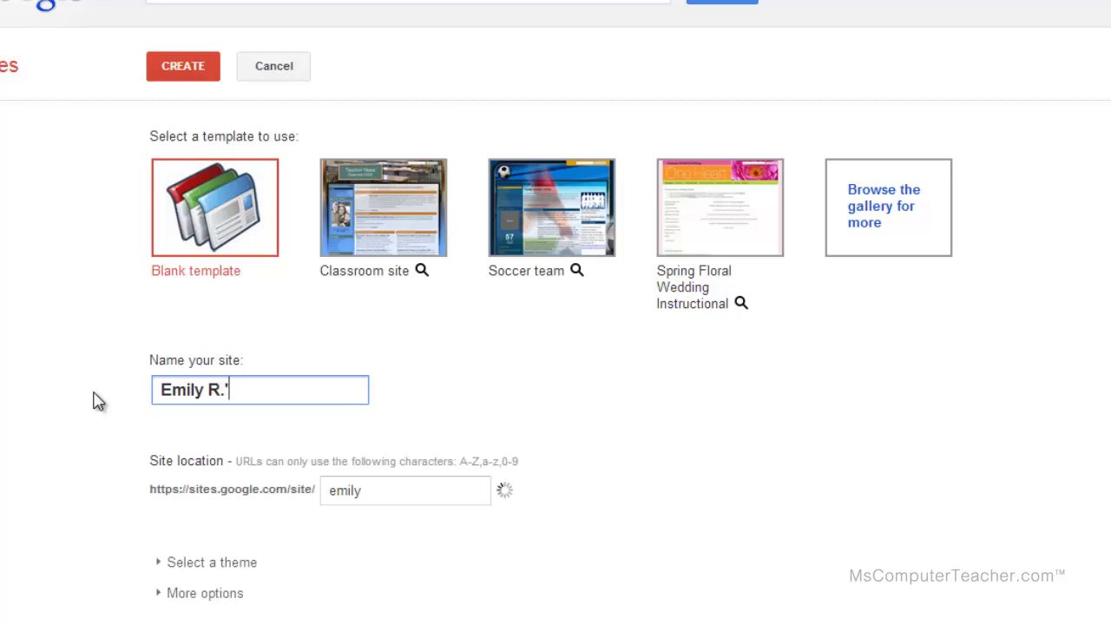
pyautogui.write('s Digital Portfolio')
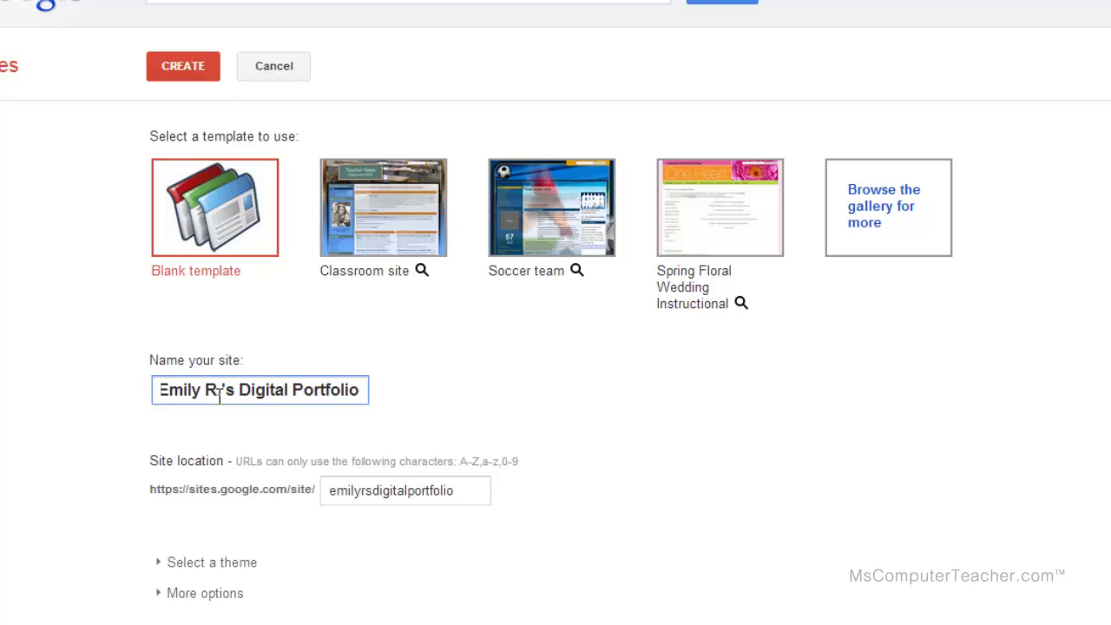
pyautogui.moveTo(364, 393); pyautogui.dragTo(147, 392)
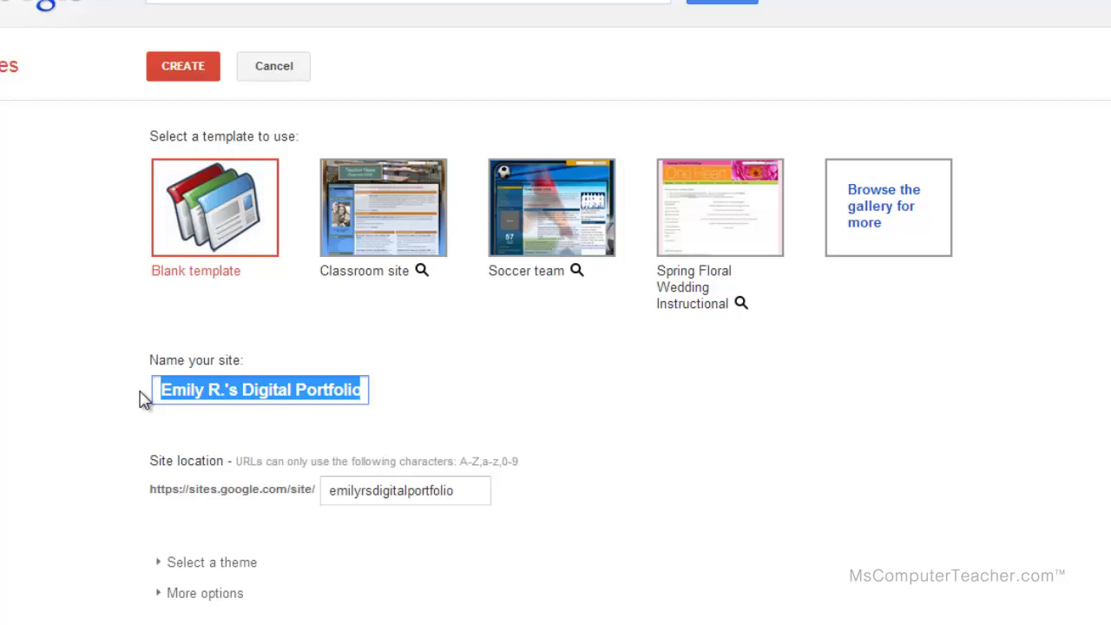
pyautogui.click(175, 427)
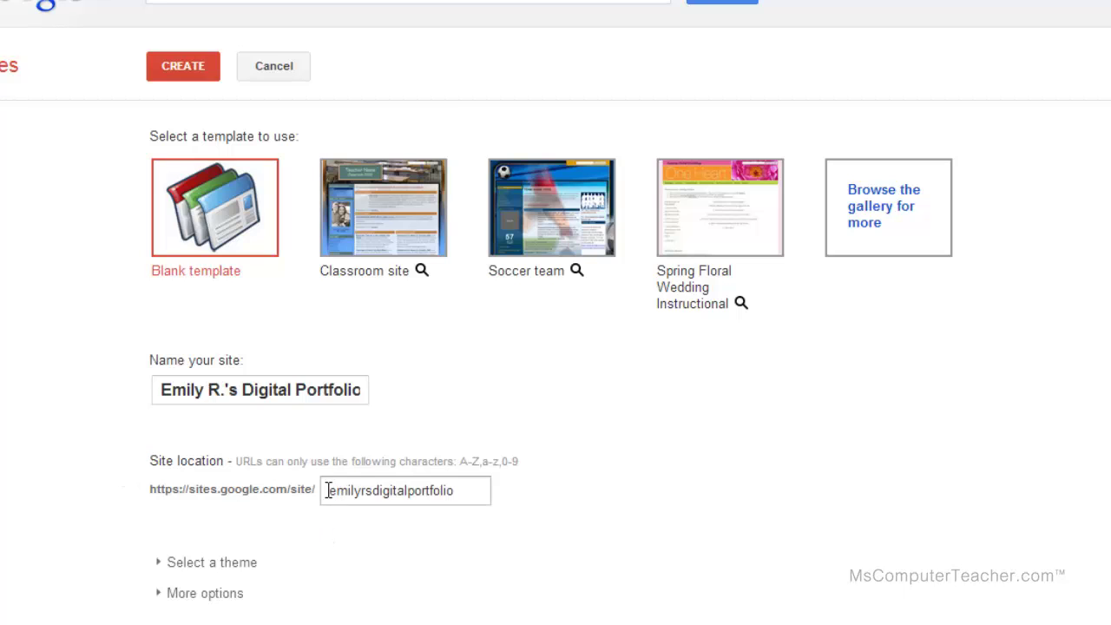
pyautogui.moveTo(327, 490); pyautogui.dragTo(459, 491)
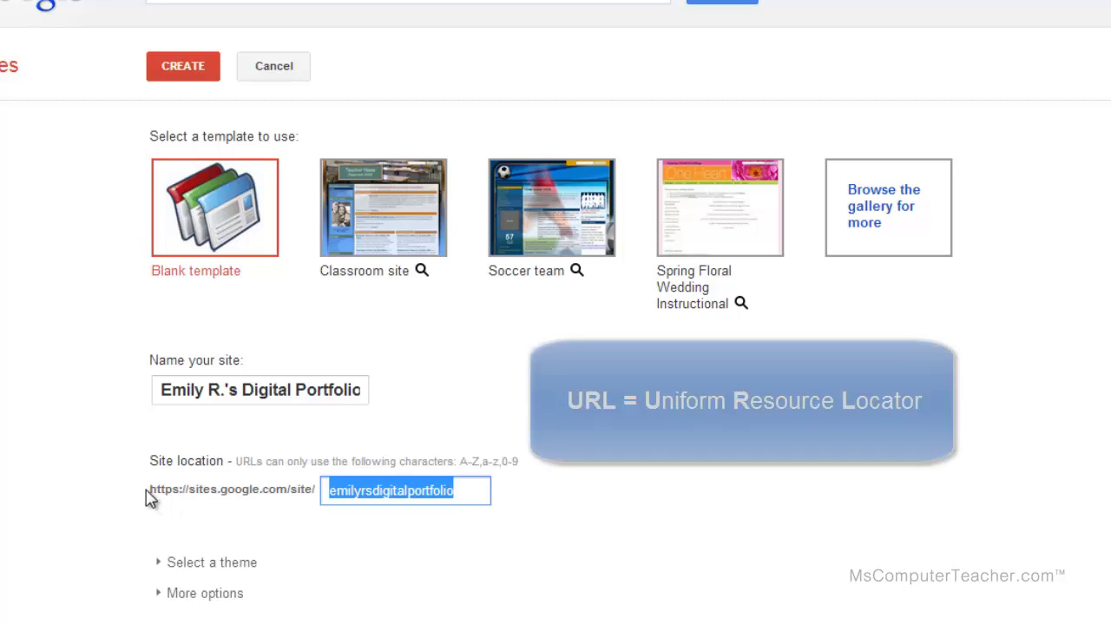
pyautogui.moveTo(151, 488); pyautogui.dragTo(466, 497)
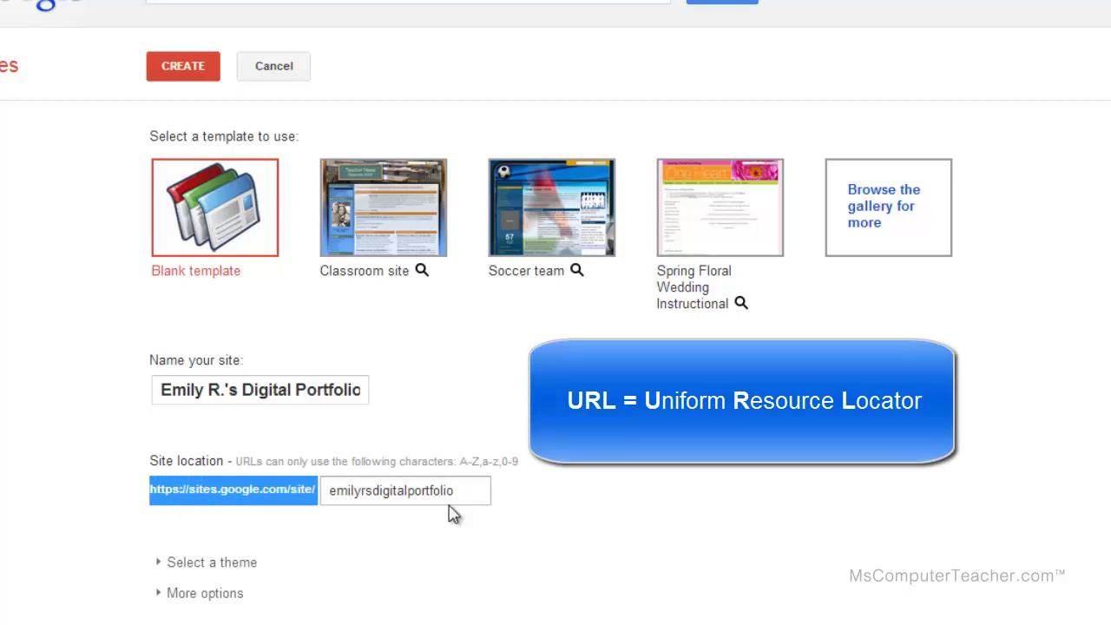
pyautogui.click(296, 523)
pyautogui.click(341, 492)
pyautogui.moveTo(342, 493); pyautogui.dragTo(455, 493)
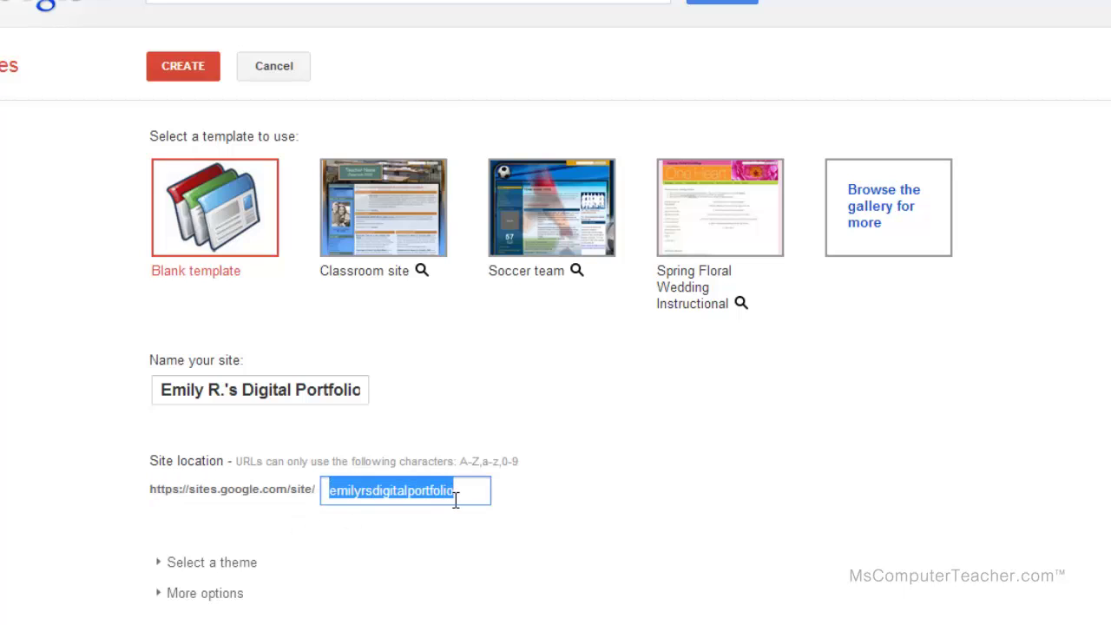
pyautogui.click(414, 533)
pyautogui.click(357, 493)
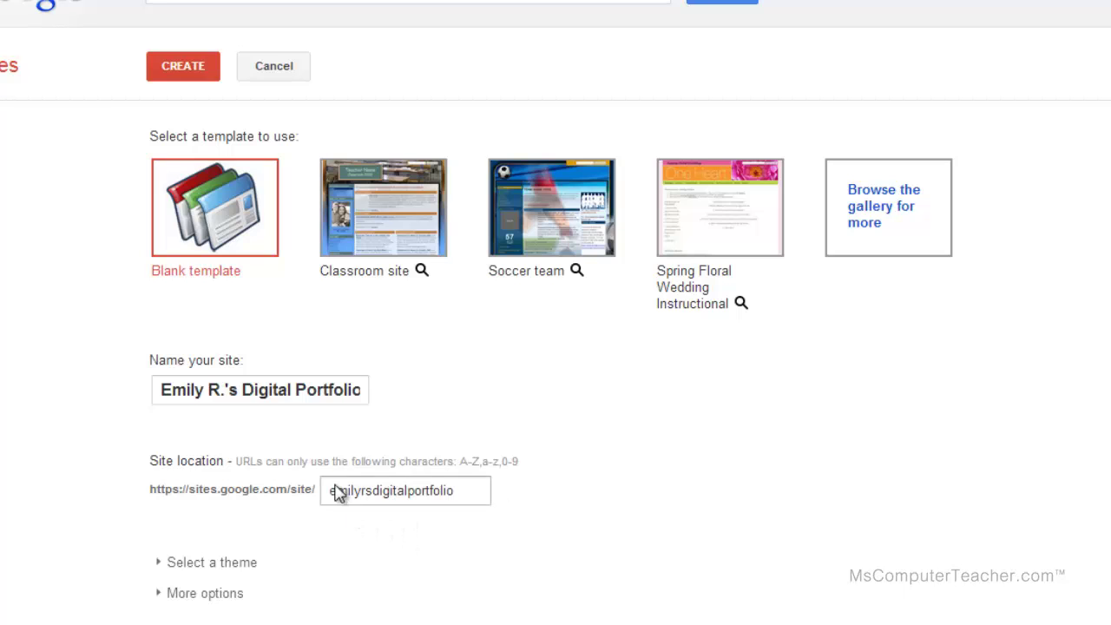
pyautogui.click(217, 391)
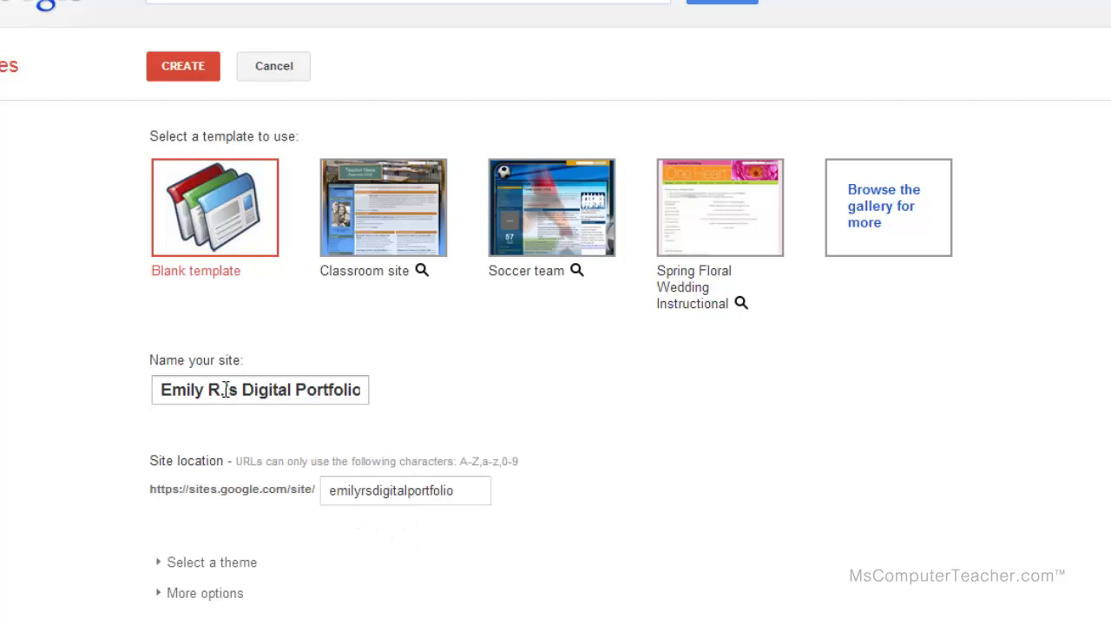
# Step: Retype the whole site name in lowercase, ending with 'digital portfolio'
pyautogui.click(222, 391)
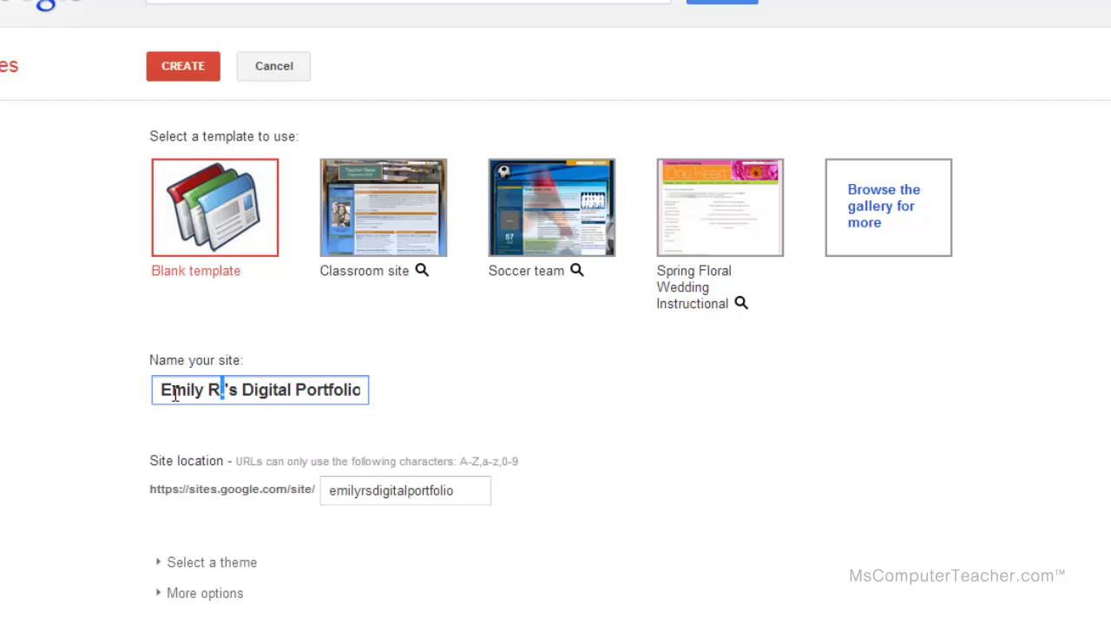
pyautogui.moveTo(159, 389); pyautogui.dragTo(363, 399)
pyautogui.write('emilyj')
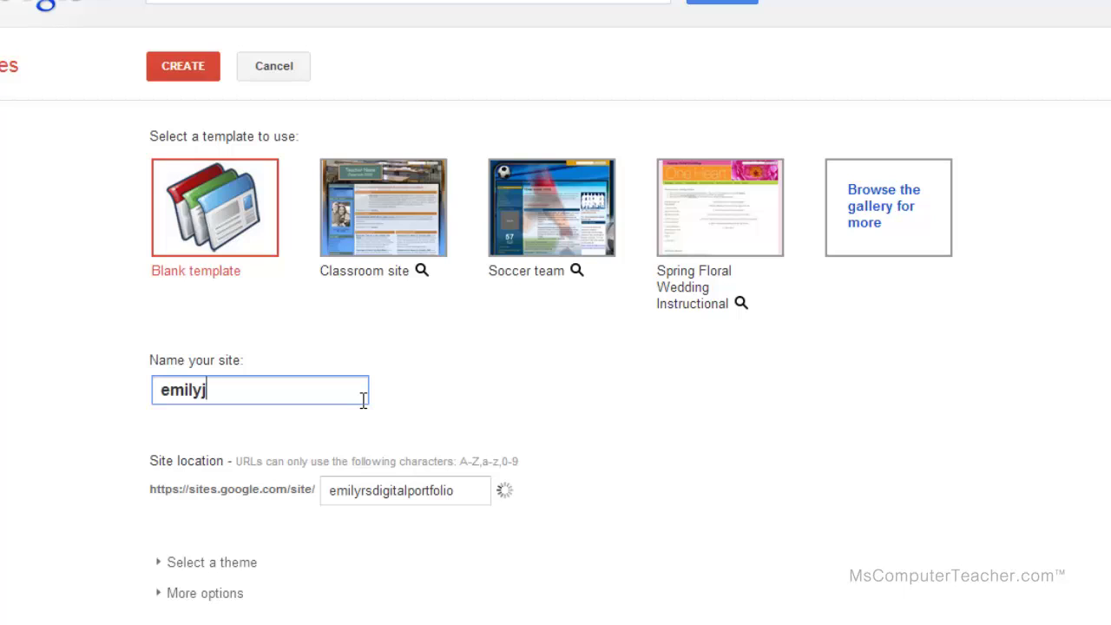
pyautogui.press('BackSpace')
pyautogui.write('r')
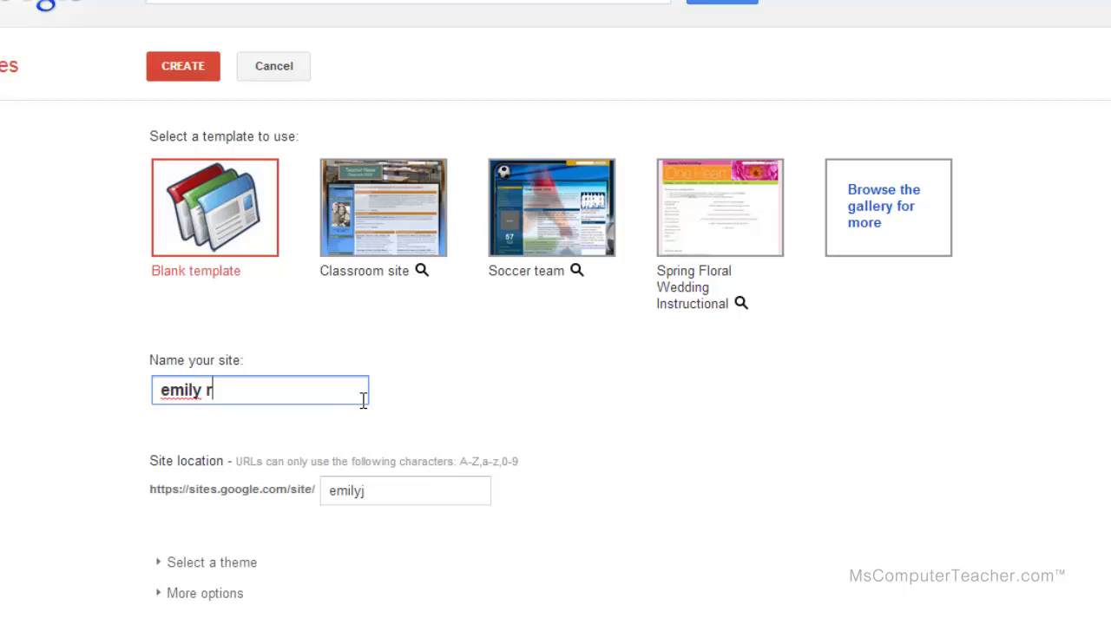
pyautogui.write("'s digital portfolio")
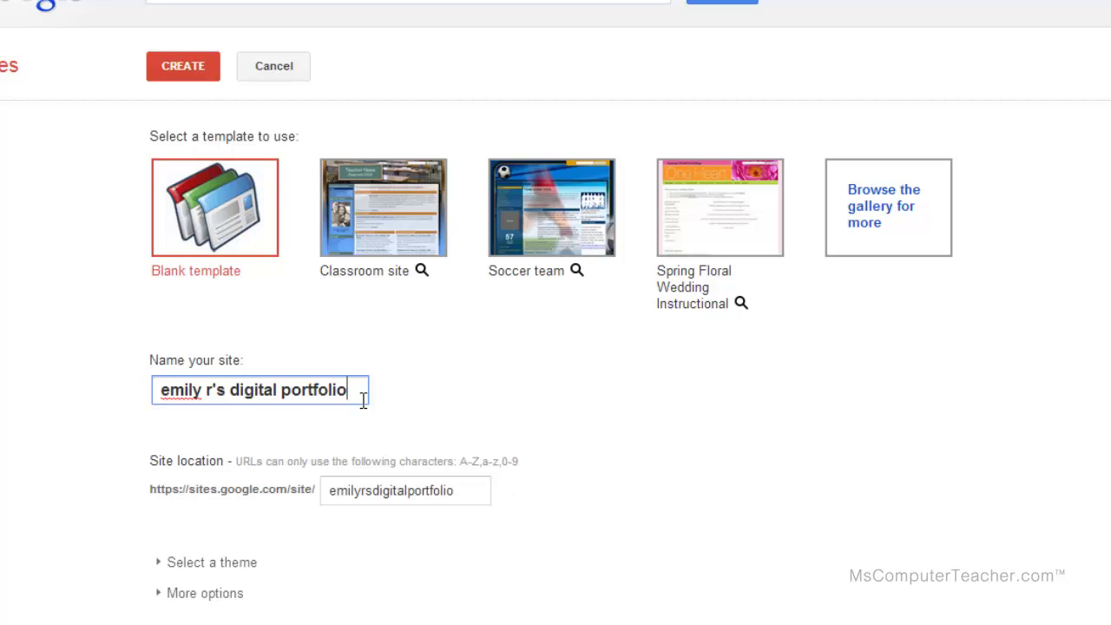
# Step: Capitalise the first letter, surname initial, 'Digital' and 'Portfolio', adding the period and apostrophe
pyautogui.click(171, 392)
pyautogui.press('BackSpace')
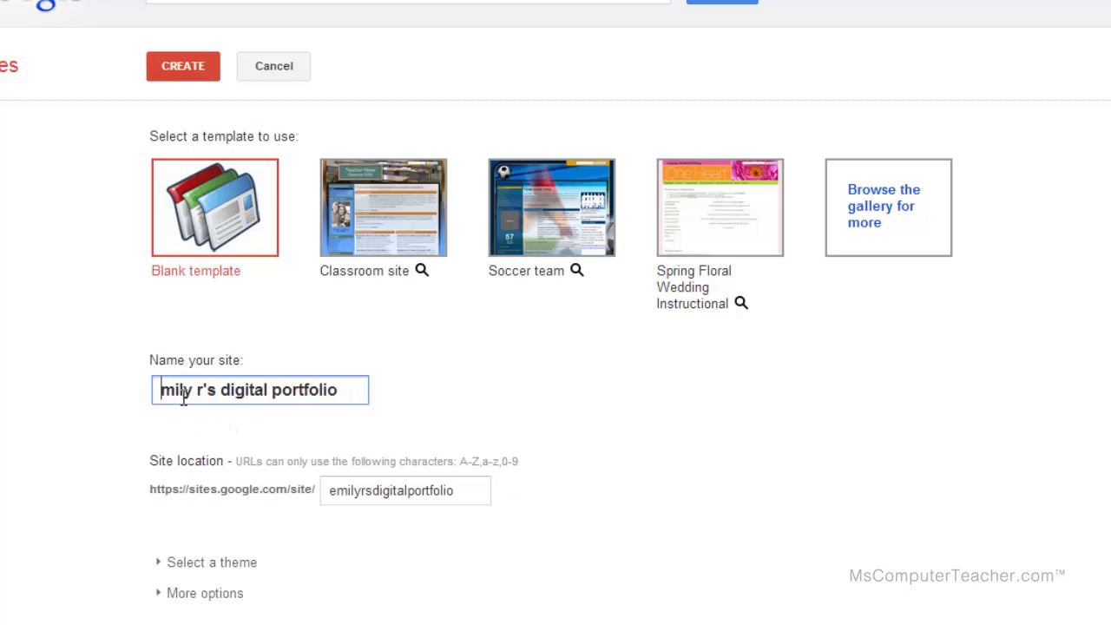
pyautogui.write('E')
pyautogui.click(216, 389)
pyautogui.press('BackSpace')
pyautogui.write('R')
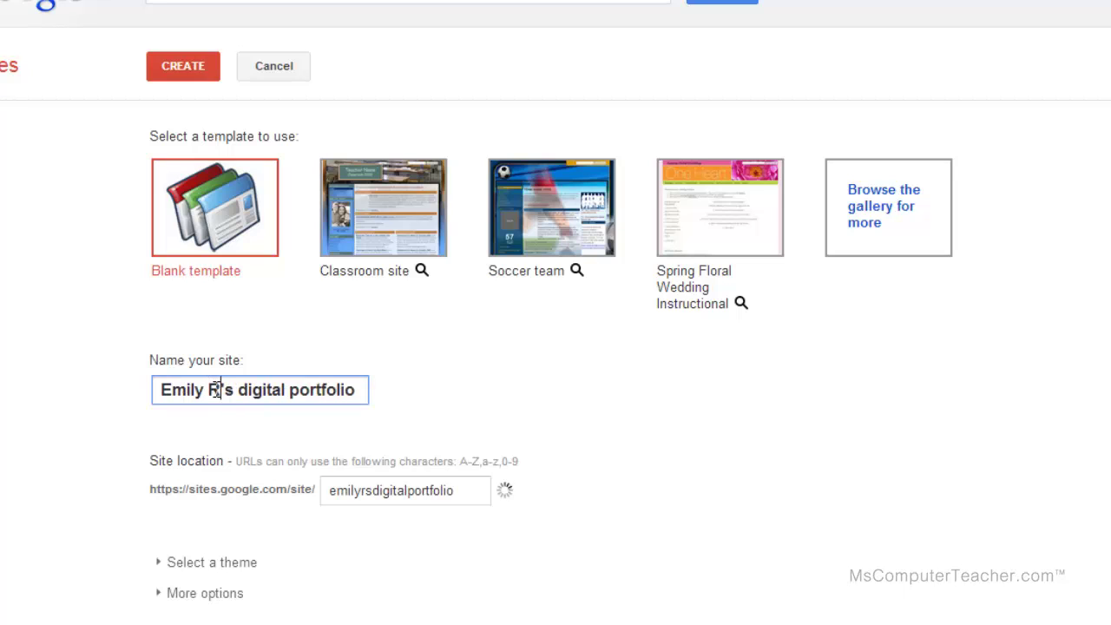
pyautogui.write("'")
pyautogui.write('.')
pyautogui.click(252, 391)
pyautogui.press('BackSpace')
pyautogui.write('D')
pyautogui.click(306, 392)
pyautogui.press('BackSpace')
pyautogui.write('P')
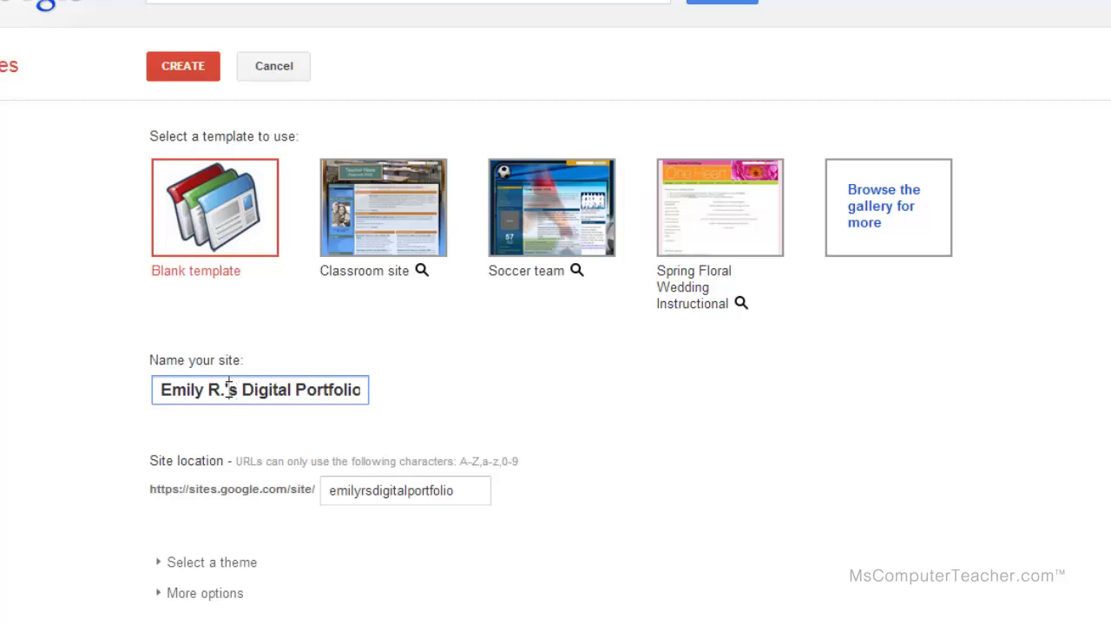
pyautogui.moveTo(229, 390); pyautogui.dragTo(220, 390)
# Step: Expand 'Select a theme' and choose the Rounders theme from the thumbnails
pyautogui.click(161, 566)
pyautogui.click(162, 566)
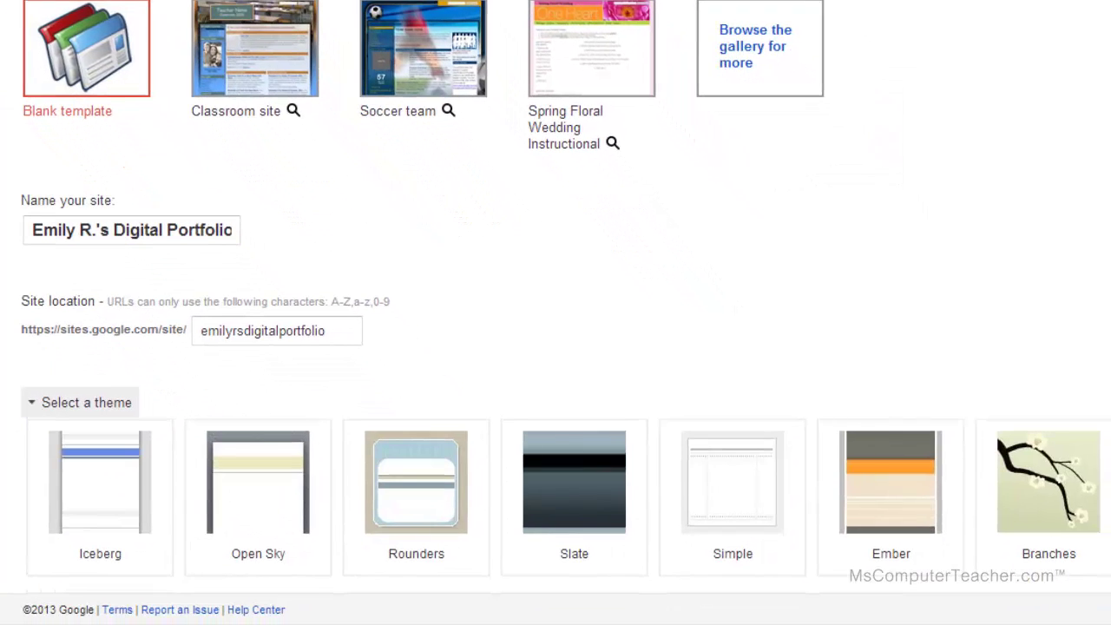
pyautogui.scroll(-12, 556, 312)
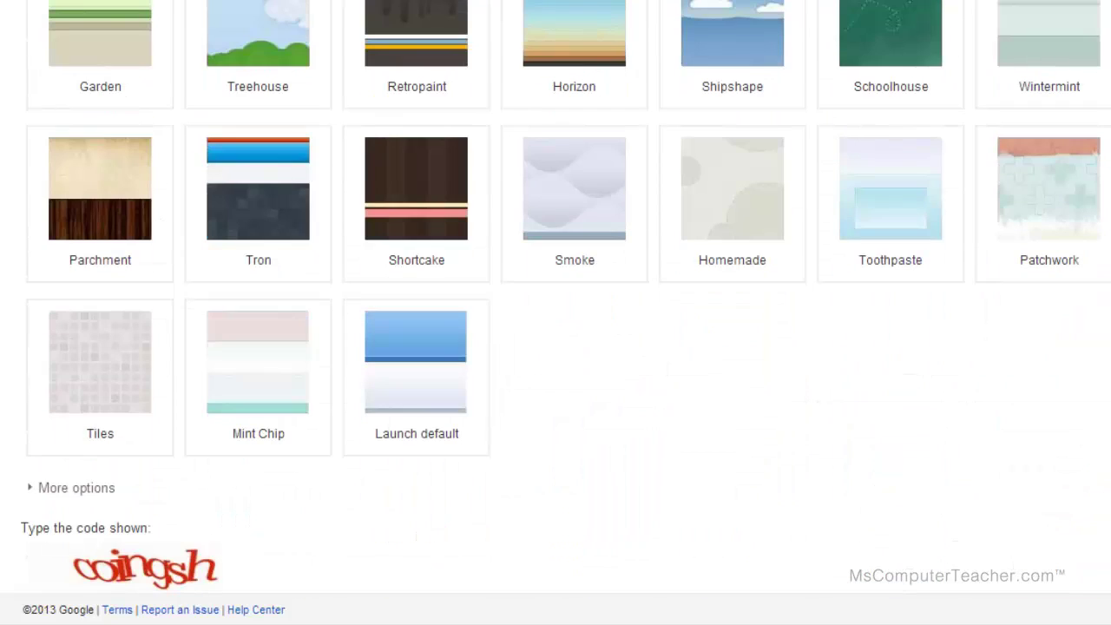
pyautogui.scroll(6, 556, 312)
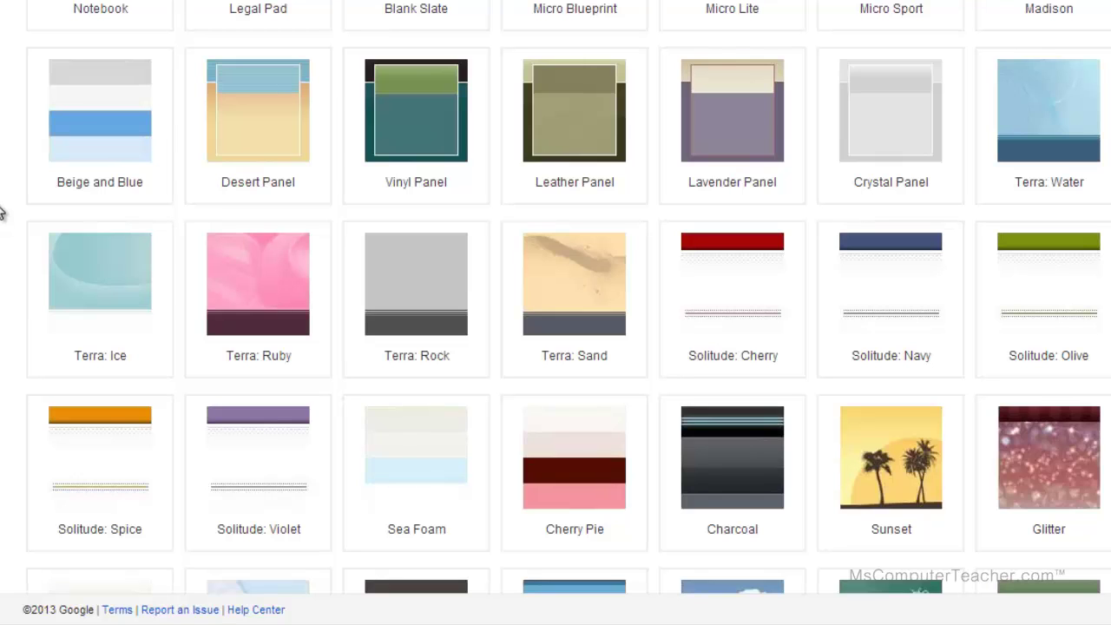
pyautogui.scroll(3, 5, 211)
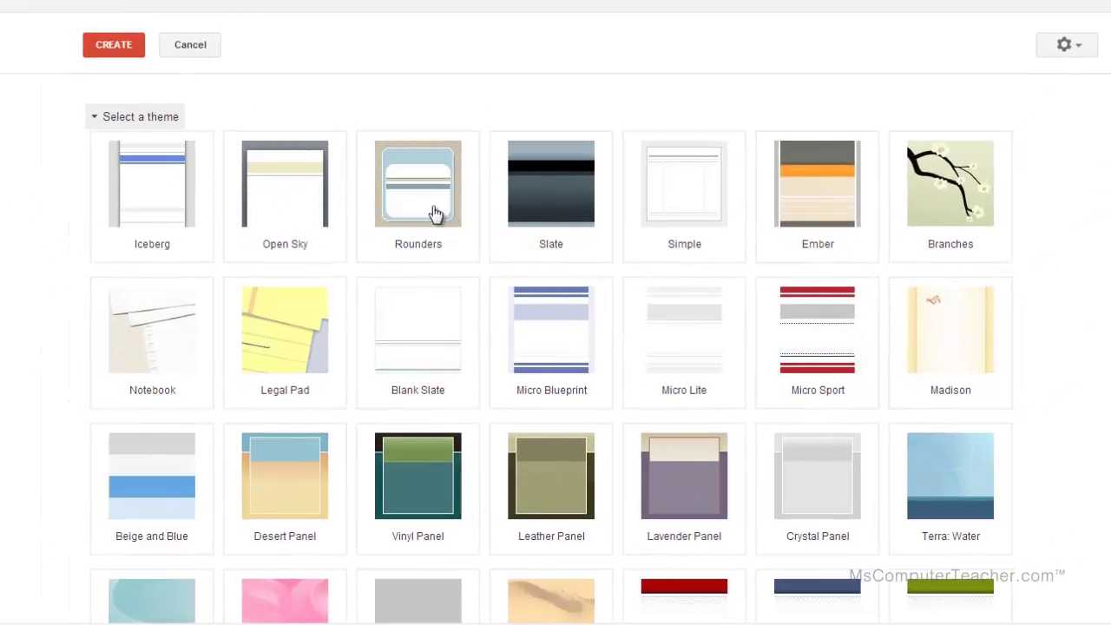
pyautogui.click(436, 215)
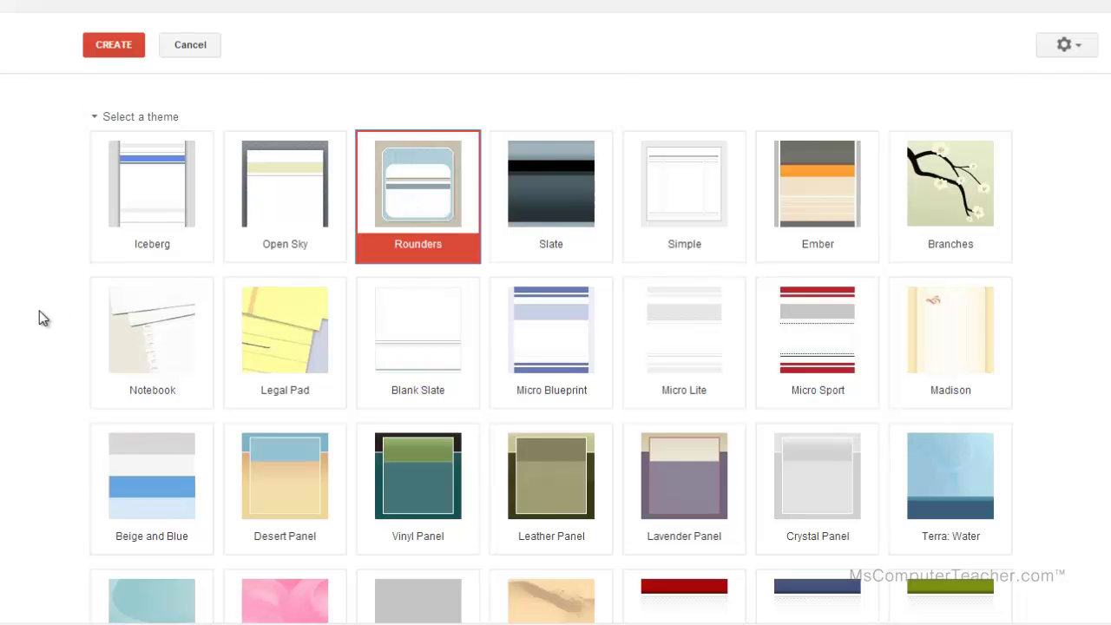
pyautogui.scroll(-10, 39, 312)
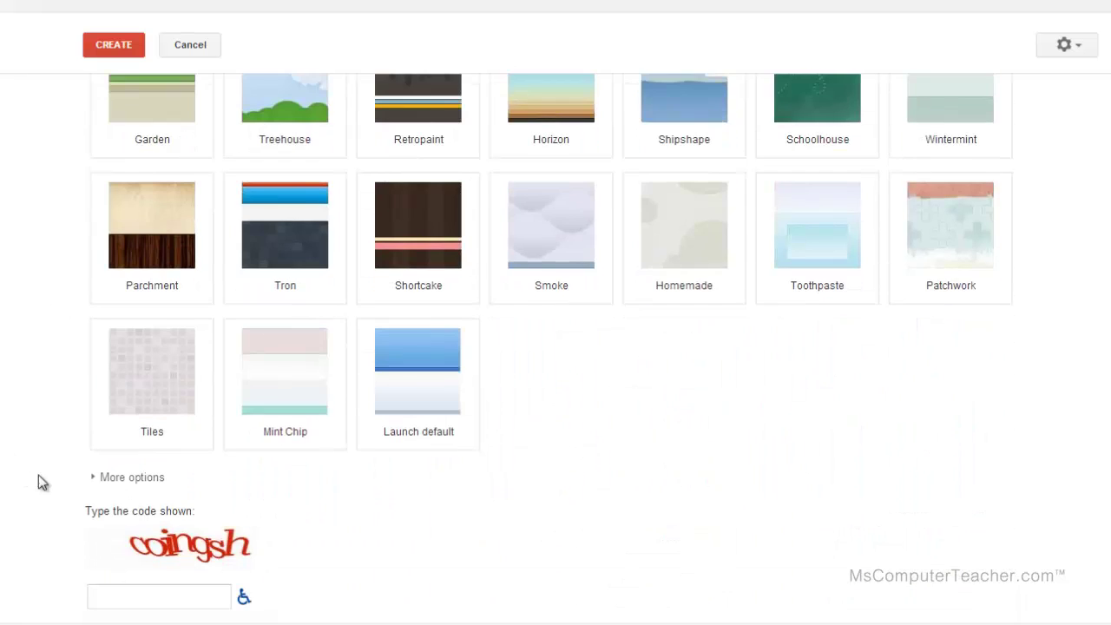
pyautogui.click(97, 478)
pyautogui.scroll(-1, 154, 449)
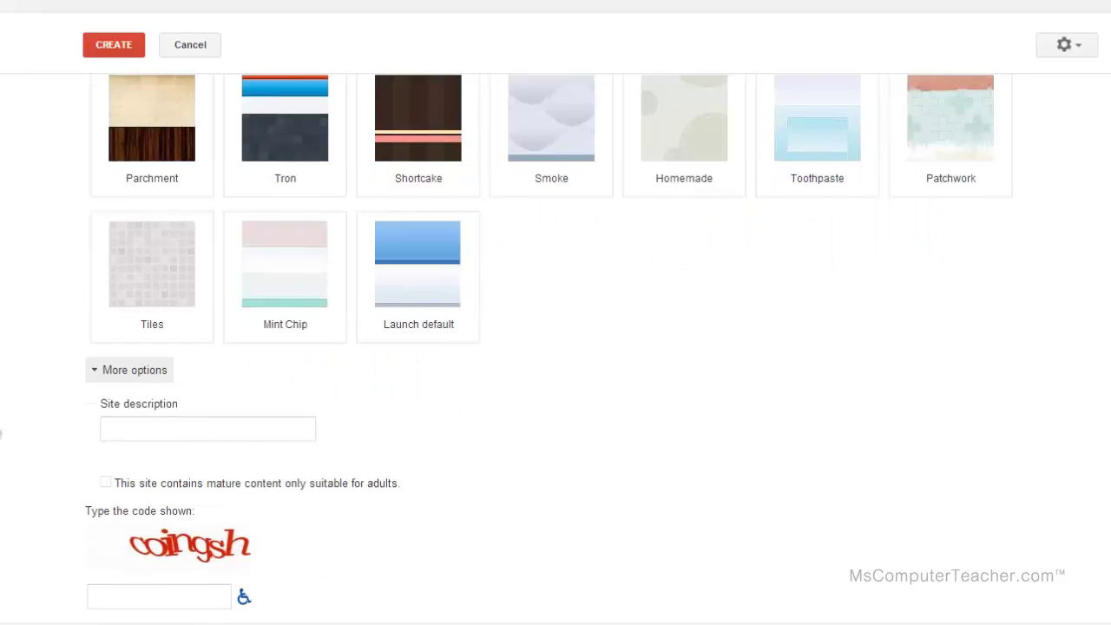
pyautogui.click(139, 425)
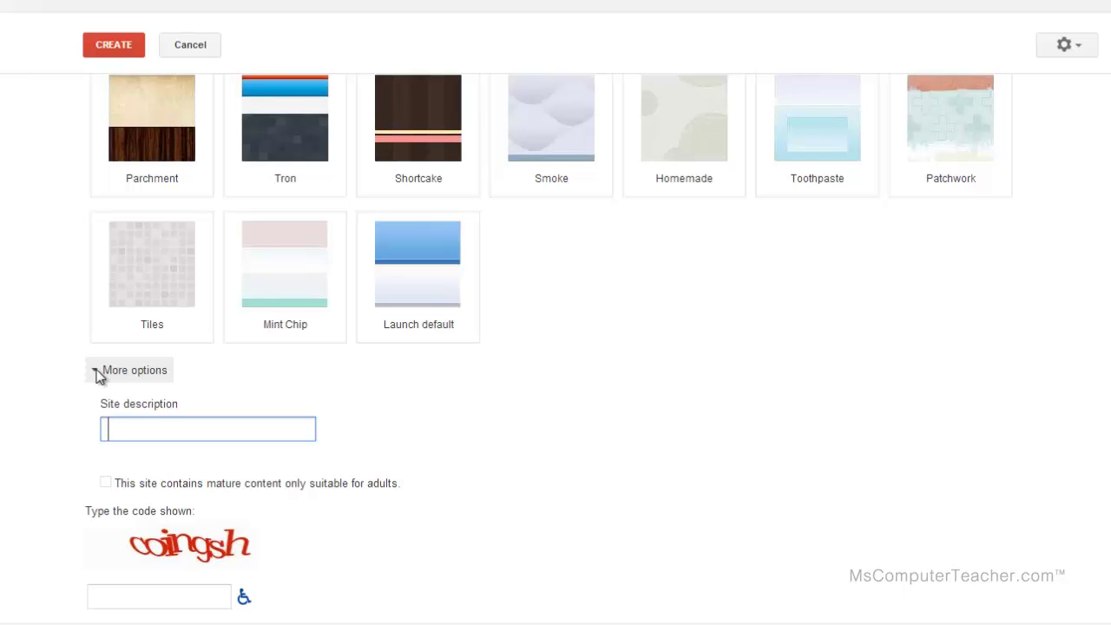
pyautogui.click(98, 372)
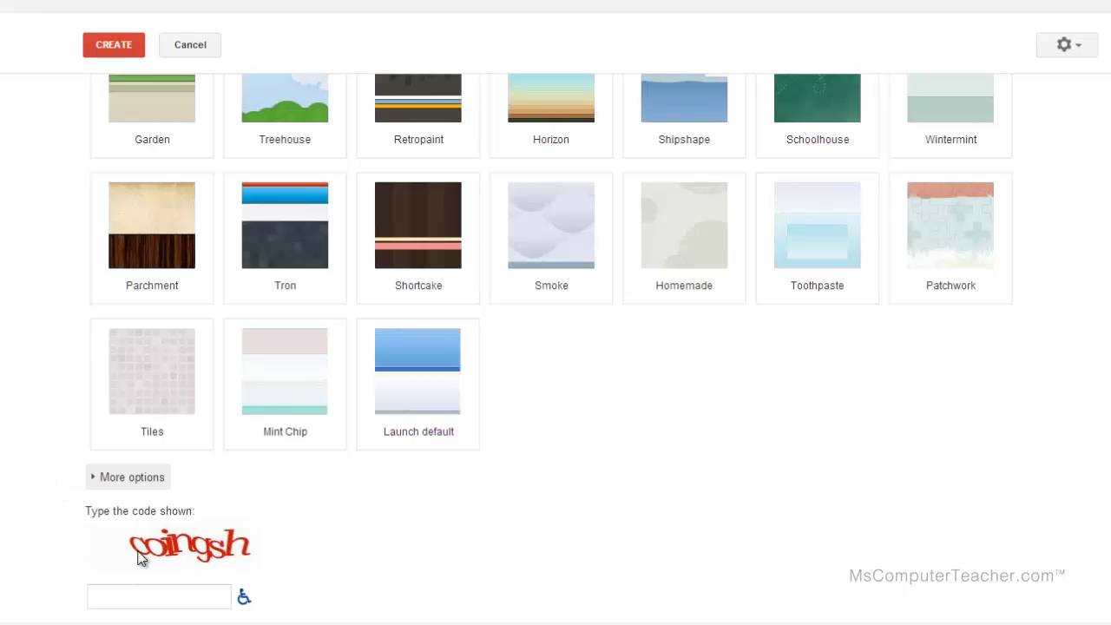
pyautogui.click(90, 480)
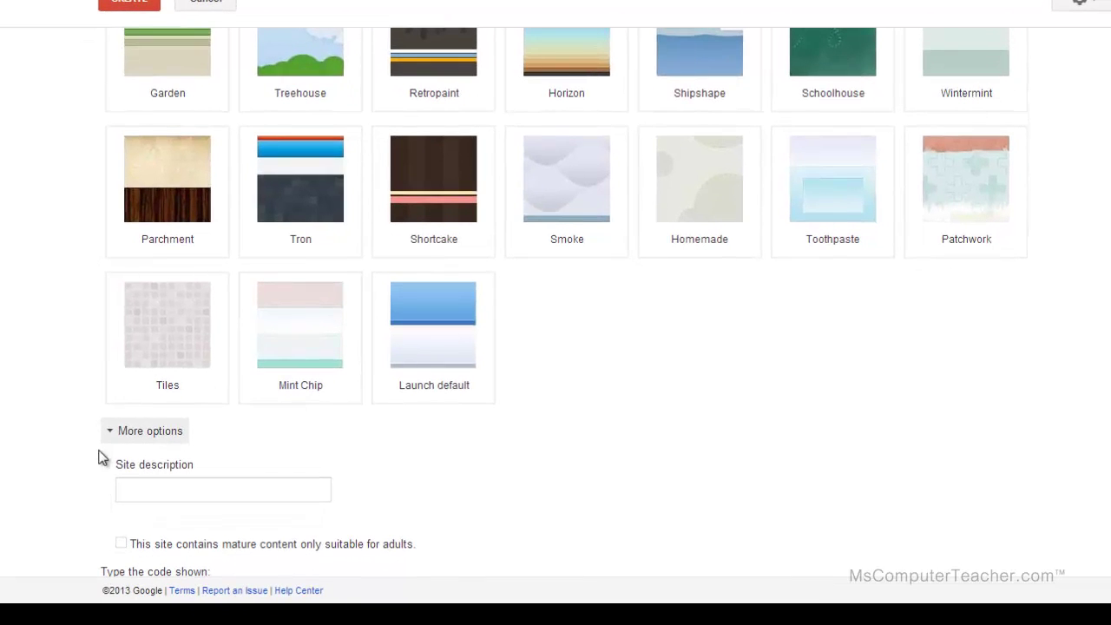
pyautogui.click(110, 436)
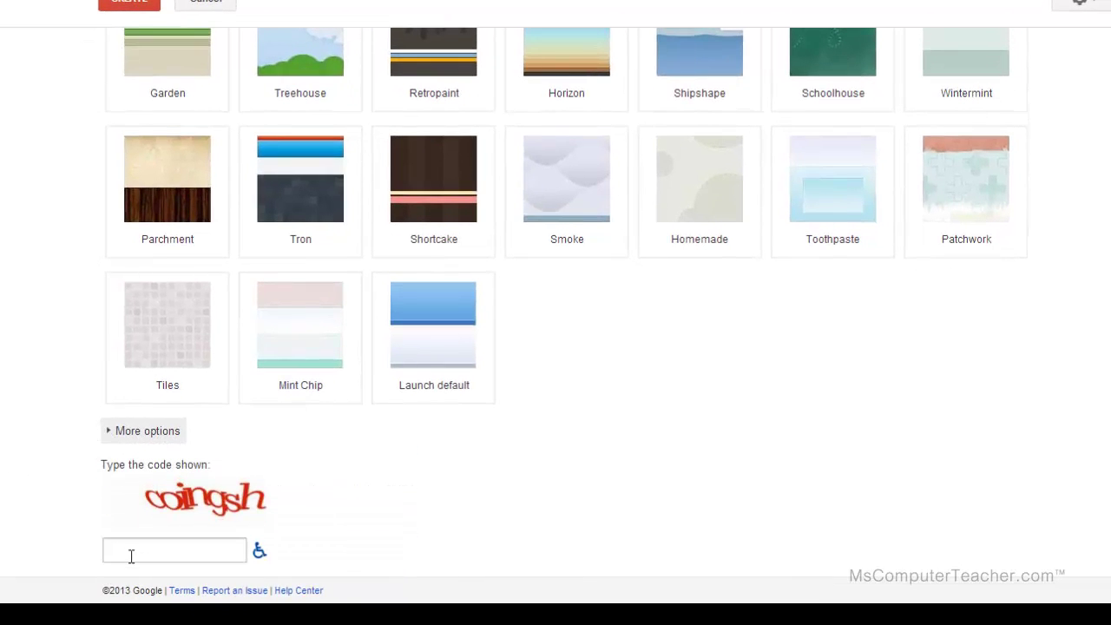
pyautogui.click(128, 550)
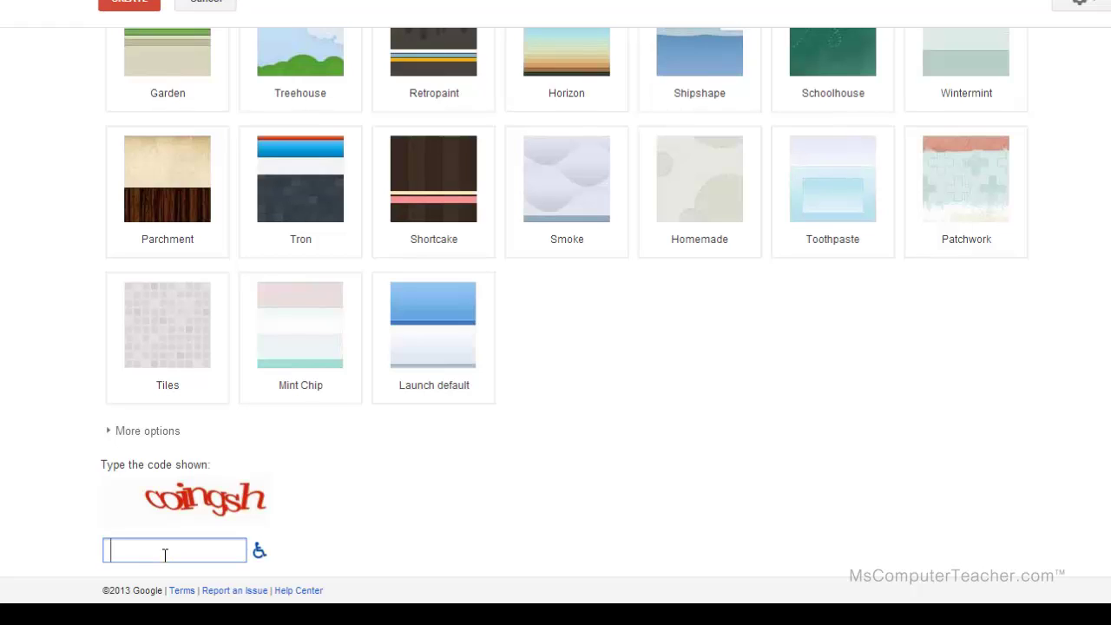
# Step: Type the verification code shown in the captcha image
pyautogui.write('oingsh')
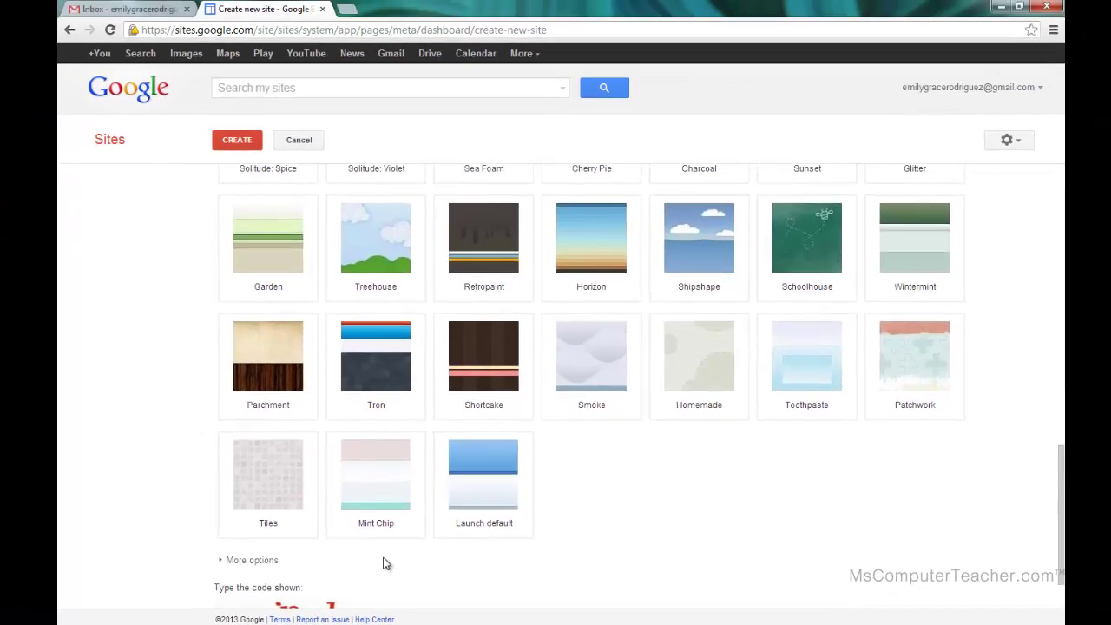
# Step: Attempt to create the site, which is rejected with 'Please retype the code.'
pyautogui.scroll(10, 387, 564)
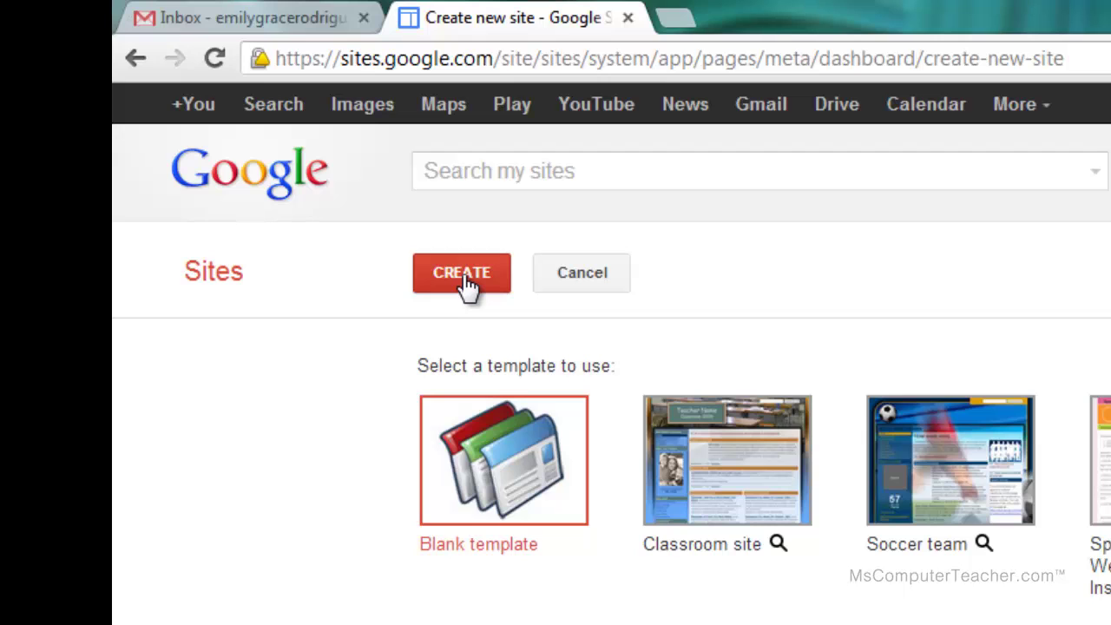
pyautogui.click(466, 278)
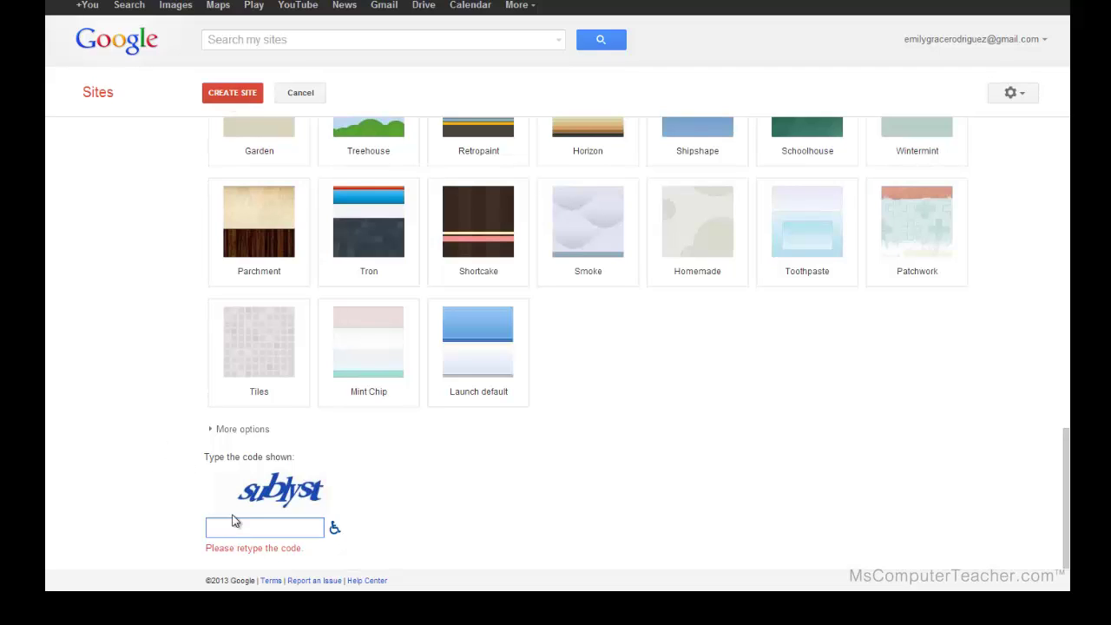
pyautogui.click(208, 549)
pyautogui.moveTo(208, 550); pyautogui.dragTo(303, 561)
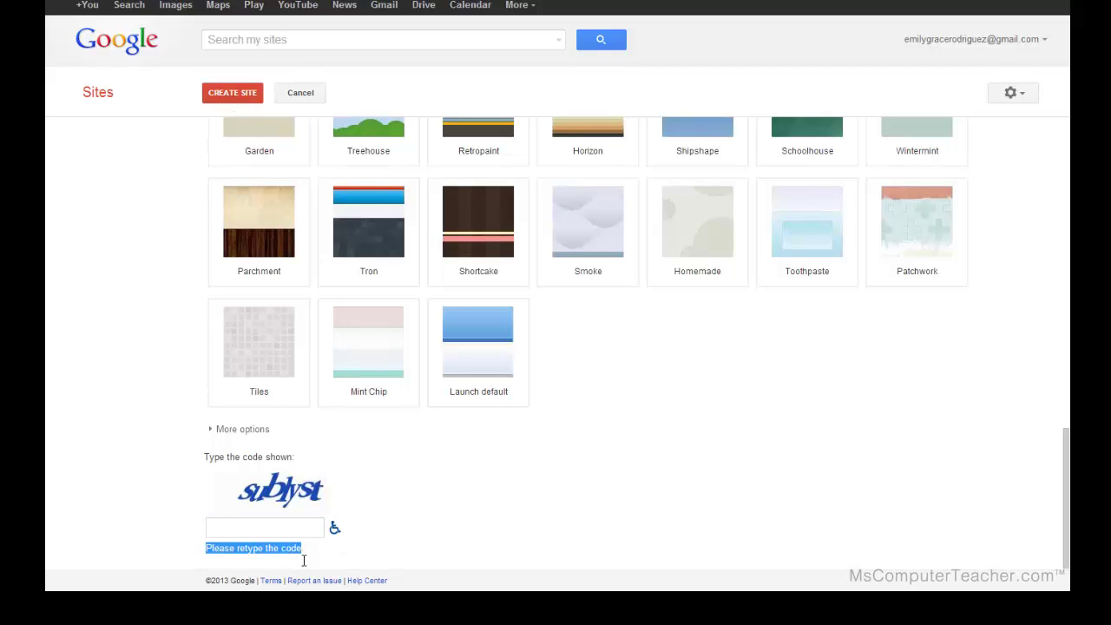
# Step: Enter the newly shown verification code in the captcha box
pyautogui.click(294, 531)
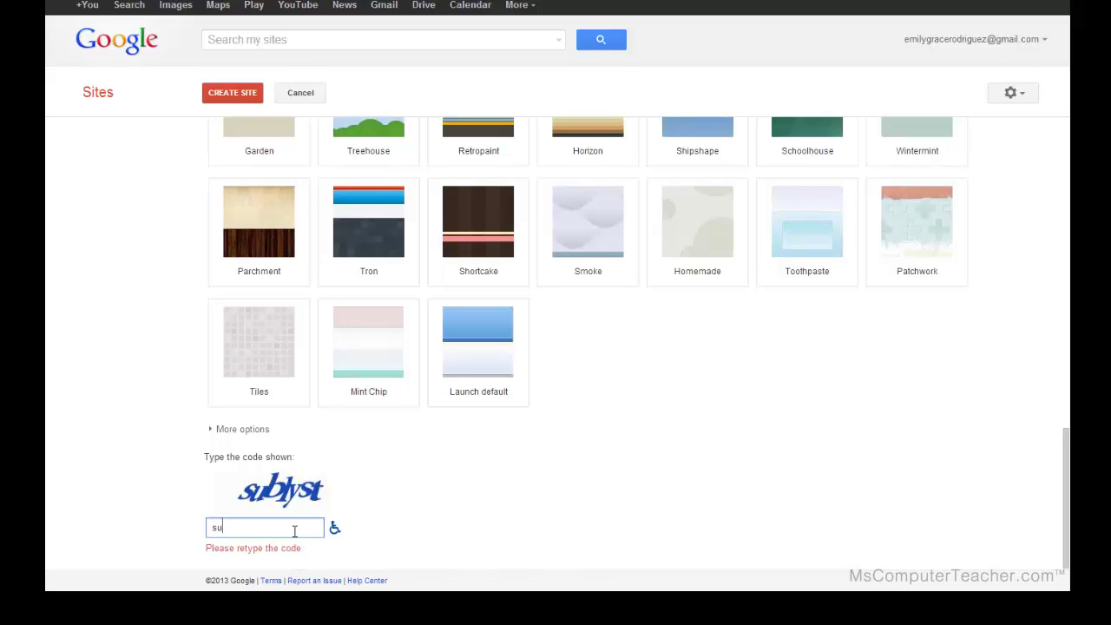
pyautogui.write('sublyst')
pyautogui.click(159, 431)
# Step: Retry CREATE SITE and get the 'location not available' error for the auto-filled address
pyautogui.scroll(7, 159, 435)
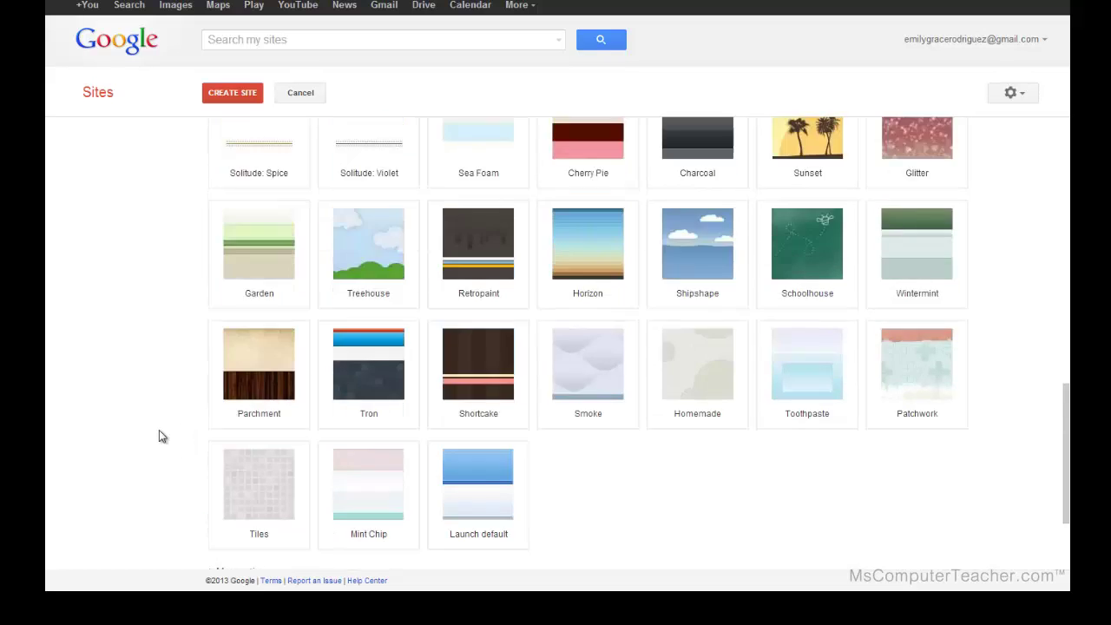
pyautogui.scroll(4, 159, 430)
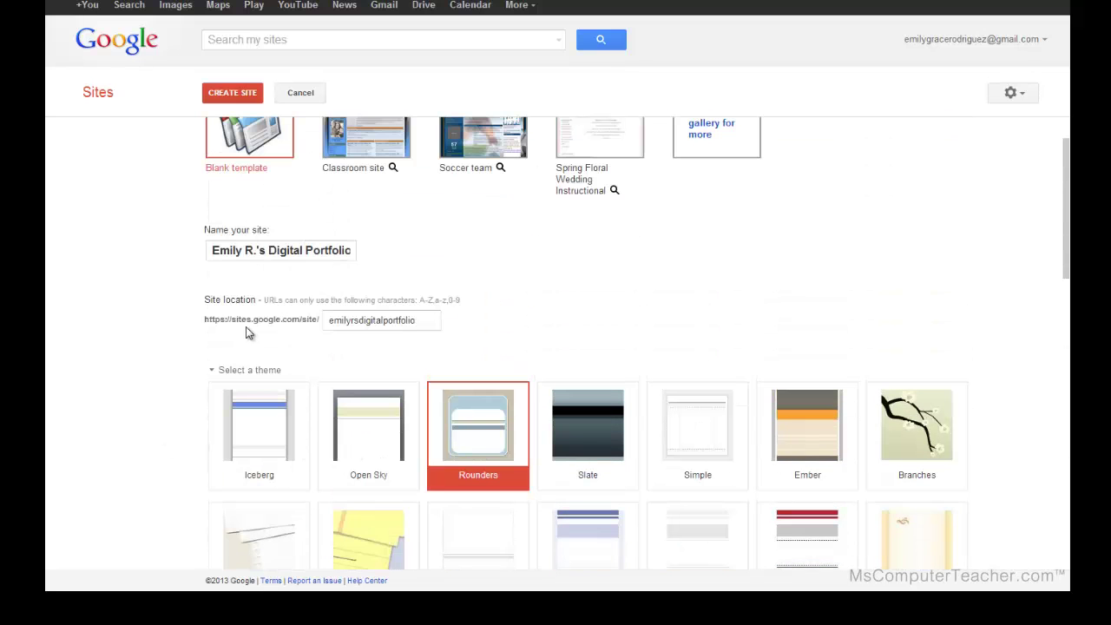
pyautogui.doubleClick(422, 321)
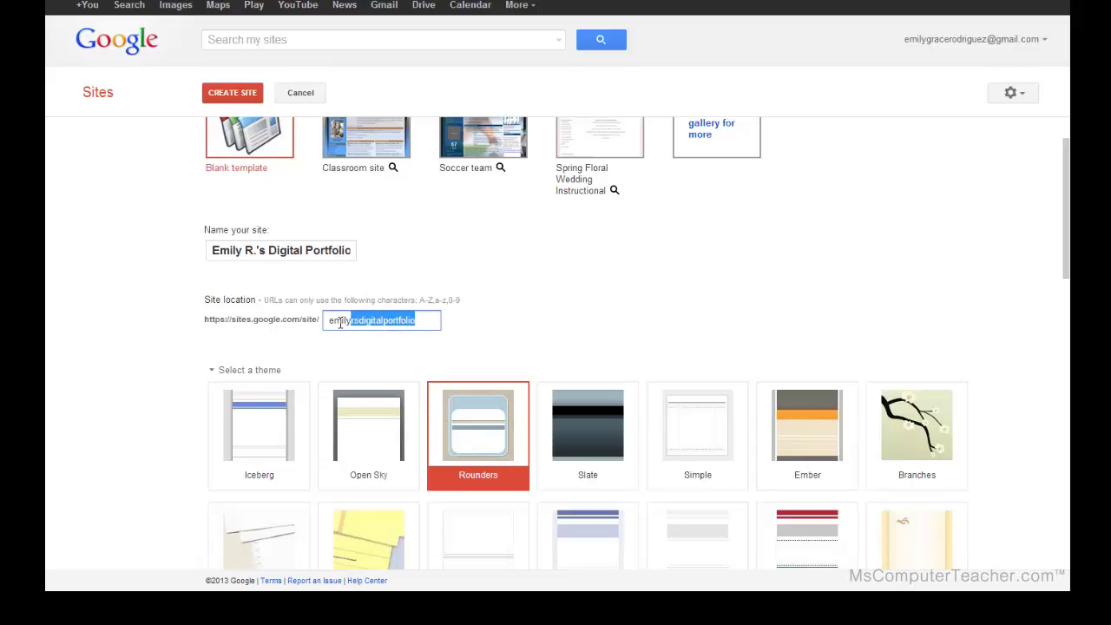
pyautogui.click(243, 95)
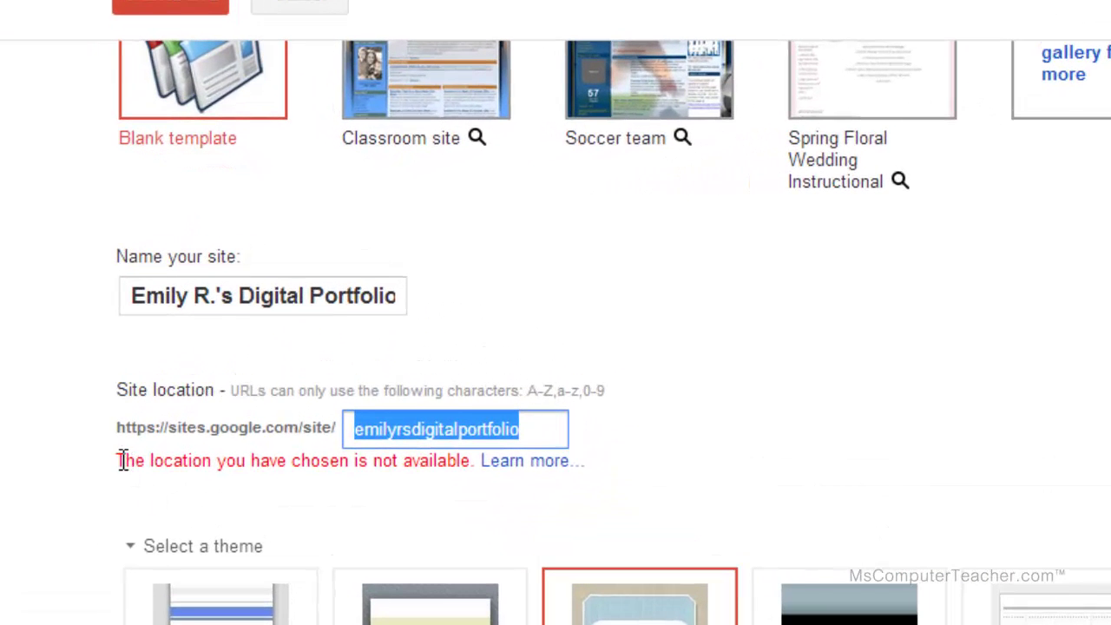
pyautogui.moveTo(120, 460); pyautogui.dragTo(466, 469)
pyautogui.click(451, 441)
pyautogui.click(562, 425)
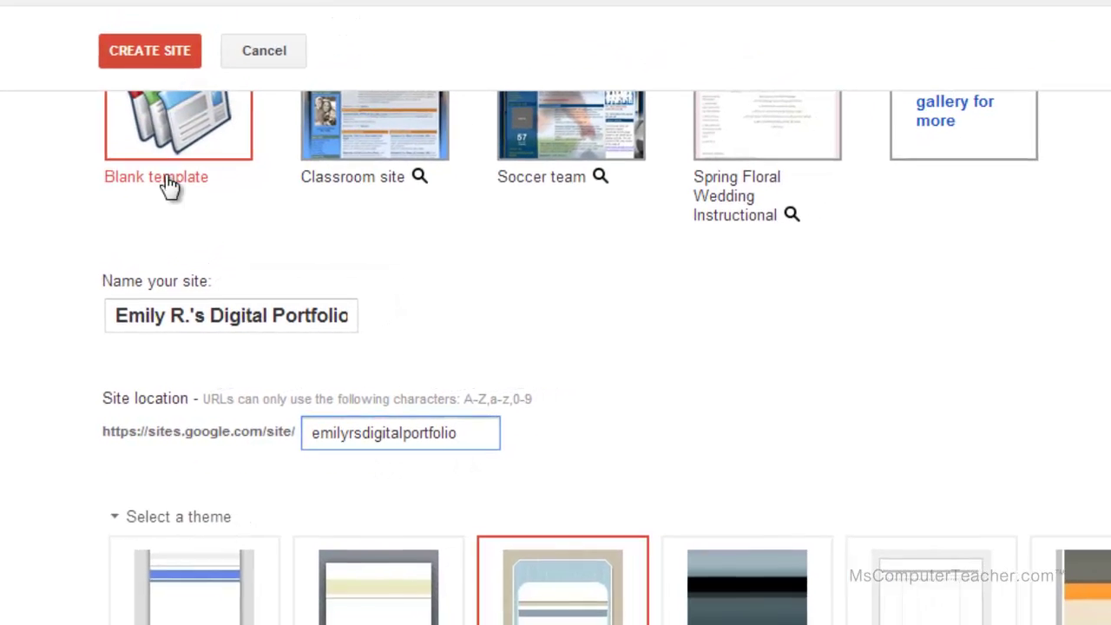
pyautogui.click(163, 58)
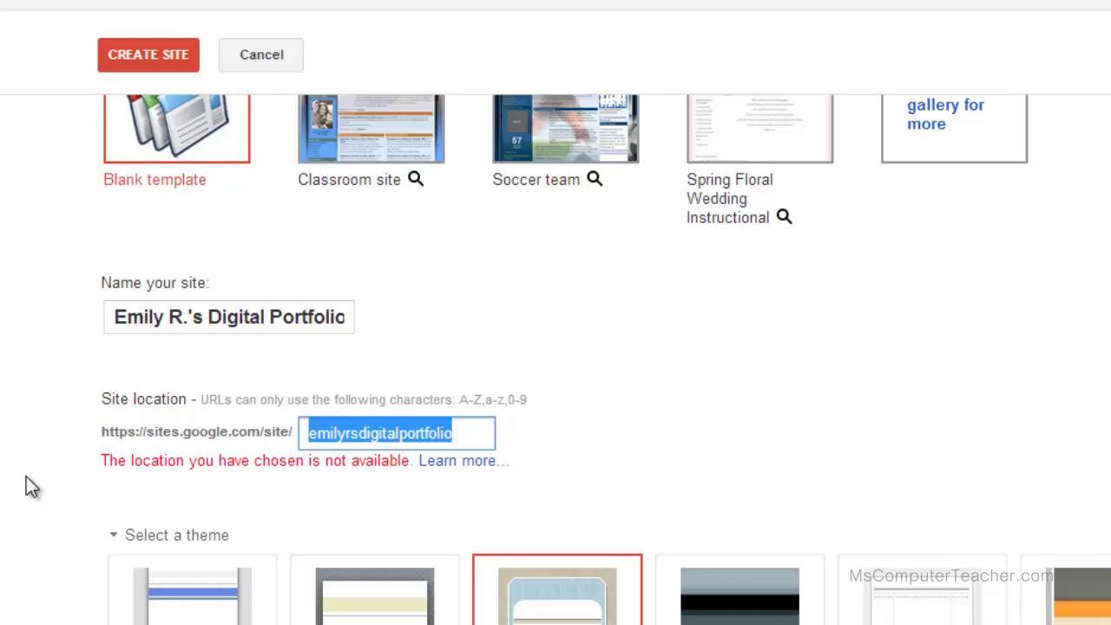
pyautogui.click(475, 434)
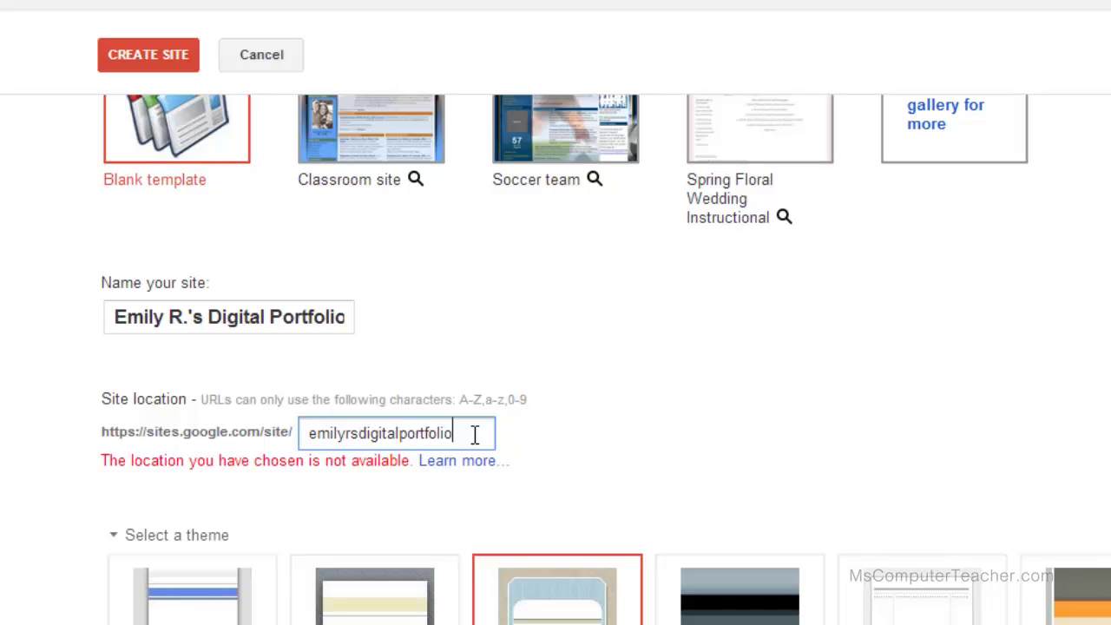
# Step: Shorten the site address, ending it with 'p' and removing the 'r', then retry creation
pyautogui.press('BackSpace')
pyautogui.press('BackSpace')
pyautogui.press('BackSpace')
pyautogui.press('BackSpace')
pyautogui.press('BackSpace')
pyautogui.press('BackSpace')
pyautogui.press('BackSpace')
pyautogui.press('BackSpace')
pyautogui.press('BackSpace')
pyautogui.press('BackSpace')
pyautogui.press('BackSpace')
pyautogui.press('BackSpace')
pyautogui.press('BackSpace')
pyautogui.press('BackSpace')
pyautogui.press('BackSpace')
pyautogui.write('p')
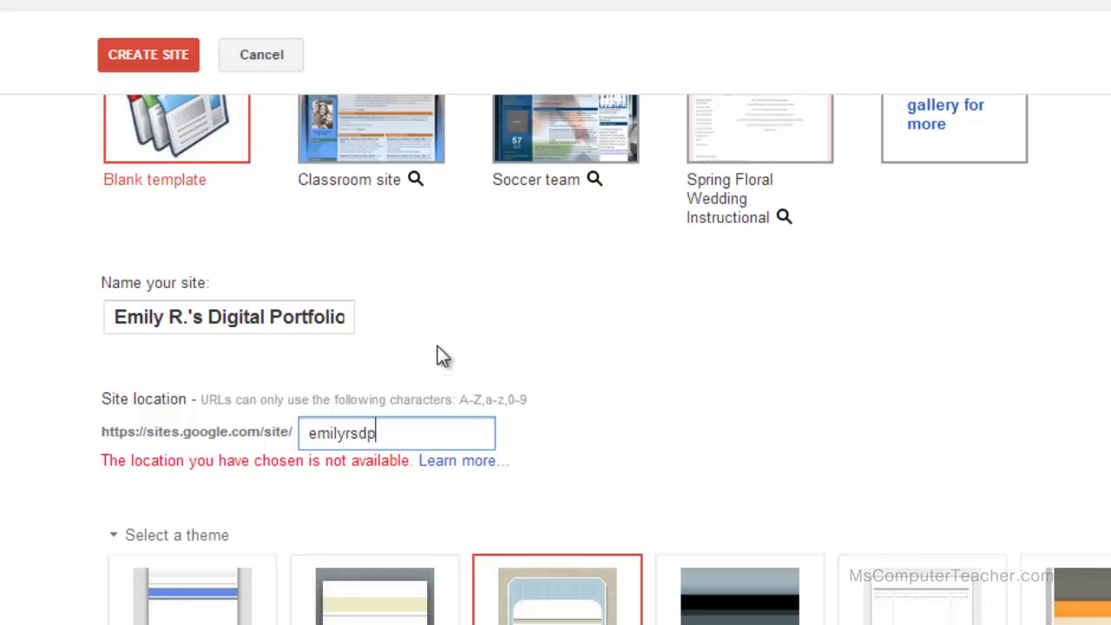
pyautogui.click(351, 434)
pyautogui.press('BackSpace')
pyautogui.scroll(-8, 43, 459)
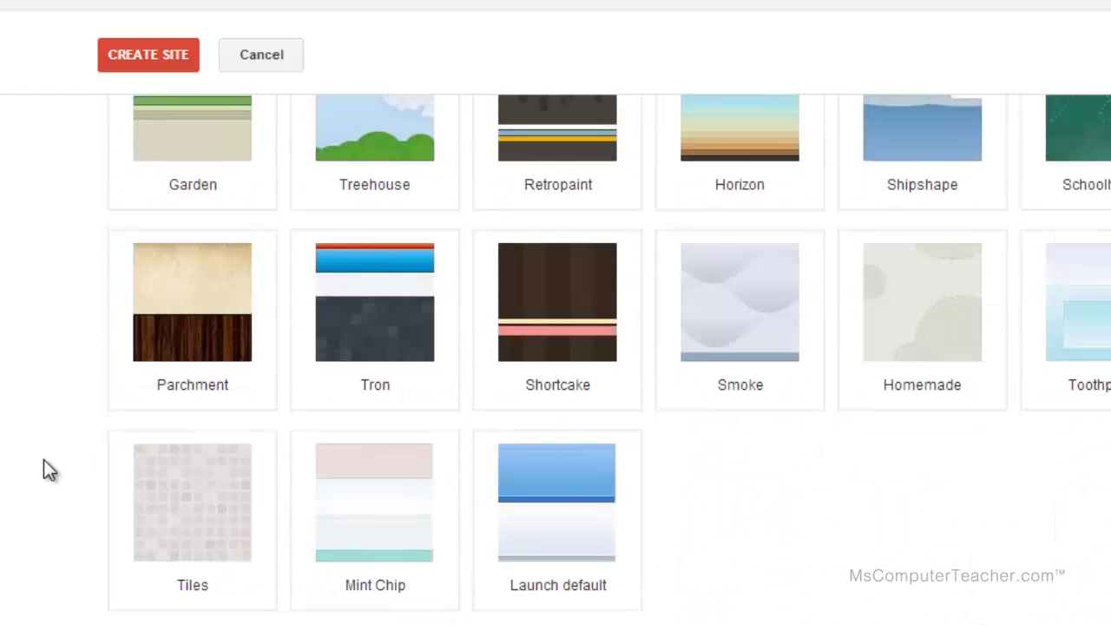
pyautogui.scroll(10, 158, 241)
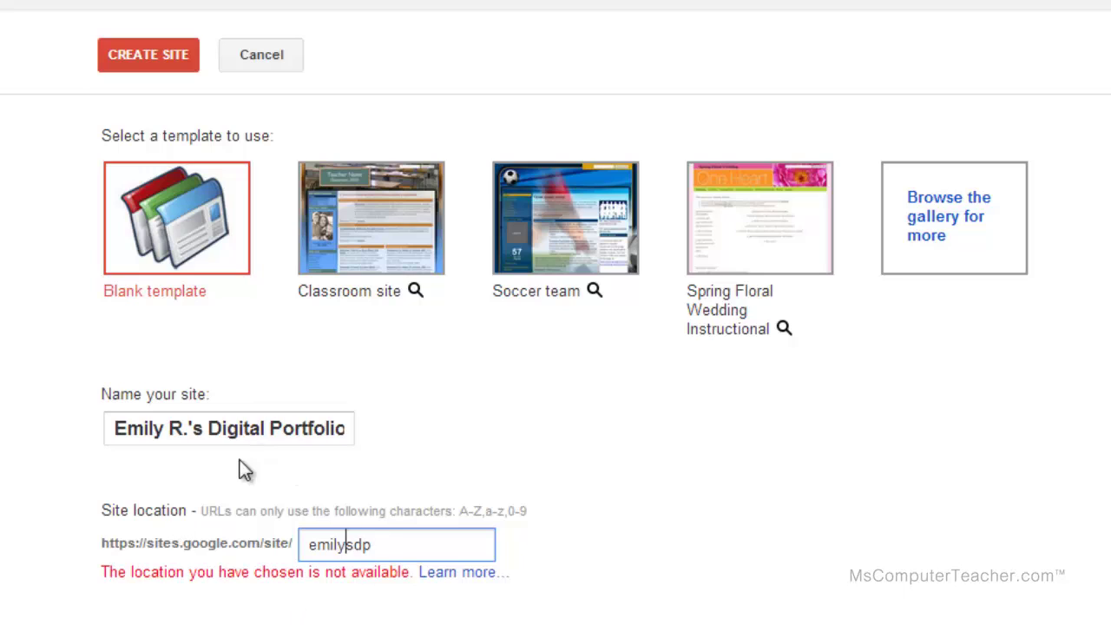
pyautogui.click(400, 548)
pyautogui.doubleClick(344, 544)
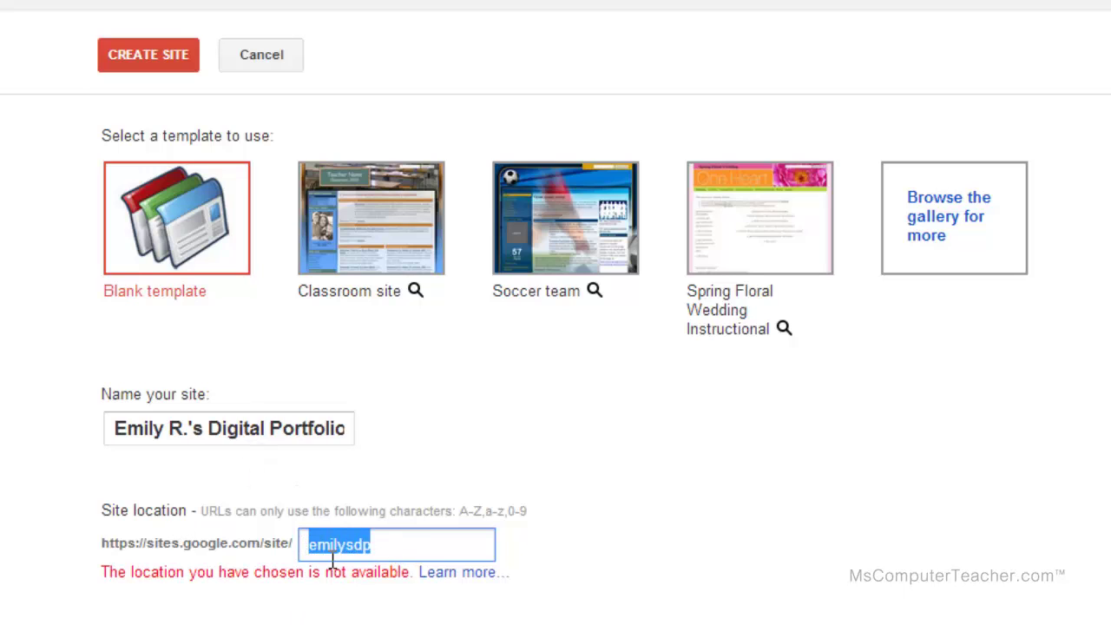
pyautogui.moveTo(104, 431); pyautogui.dragTo(367, 426)
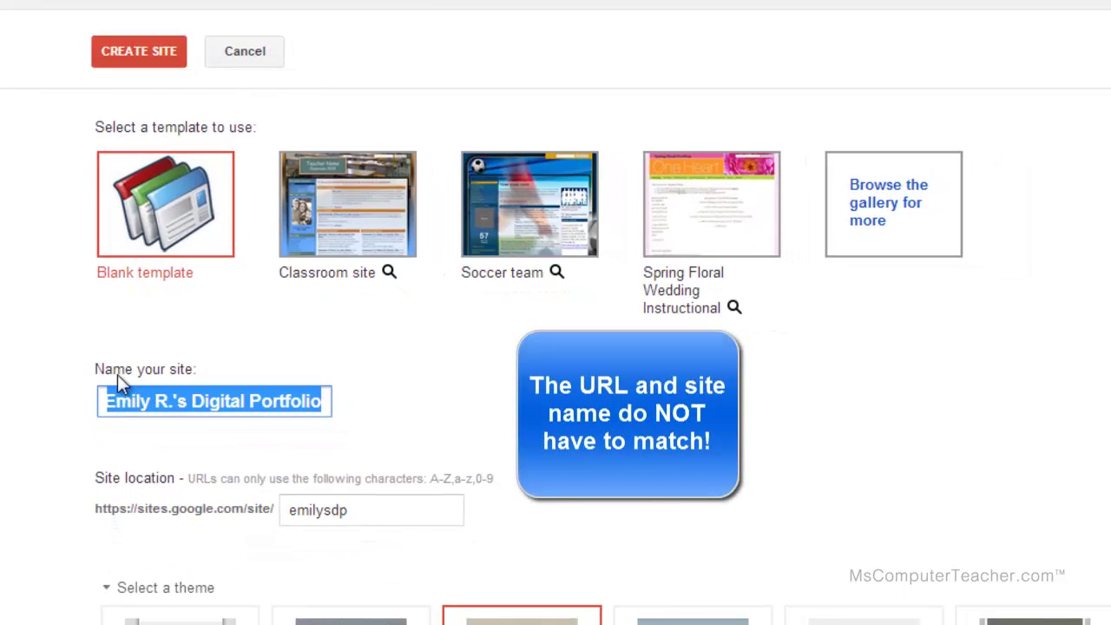
pyautogui.moveTo(355, 517); pyautogui.dragTo(268, 514)
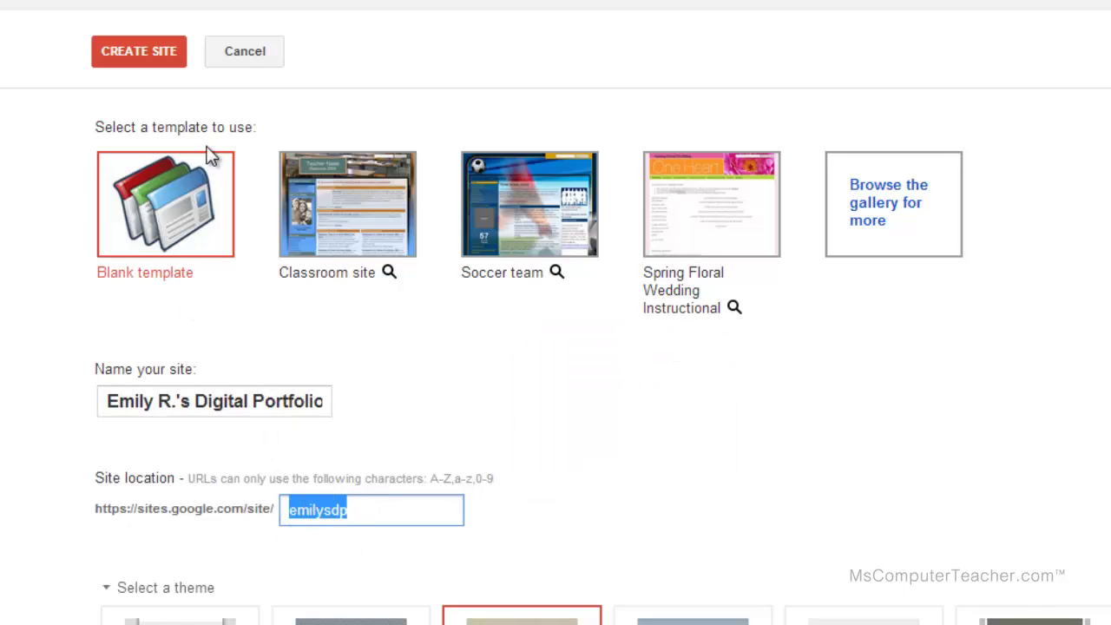
pyautogui.click(139, 54)
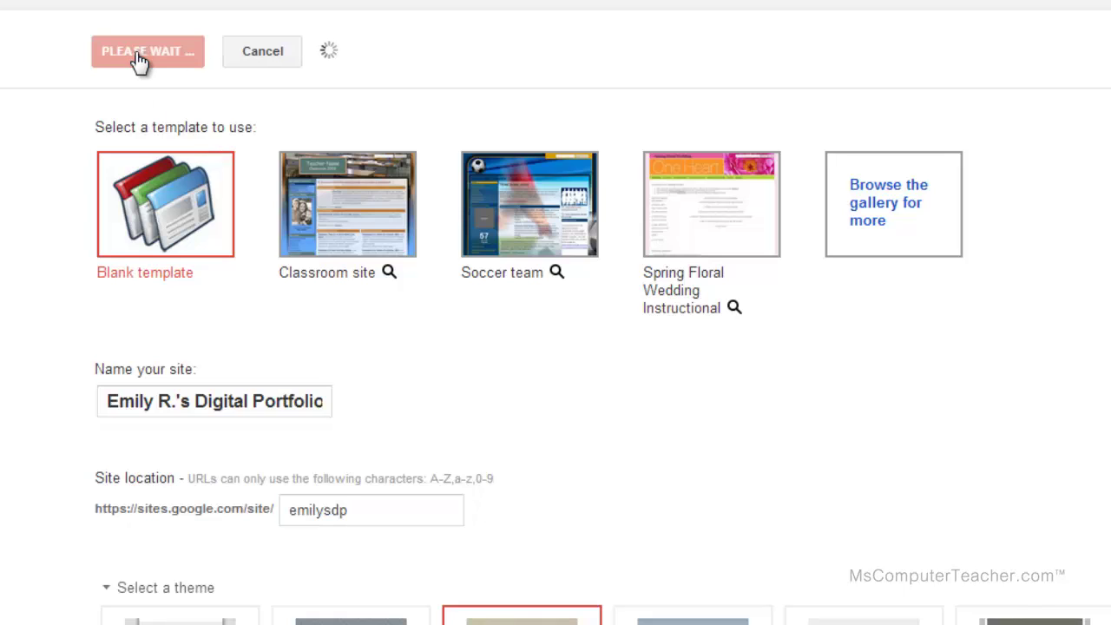
# Step: Insert 'gr' into the site address and retry creating the site
pyautogui.click(324, 509)
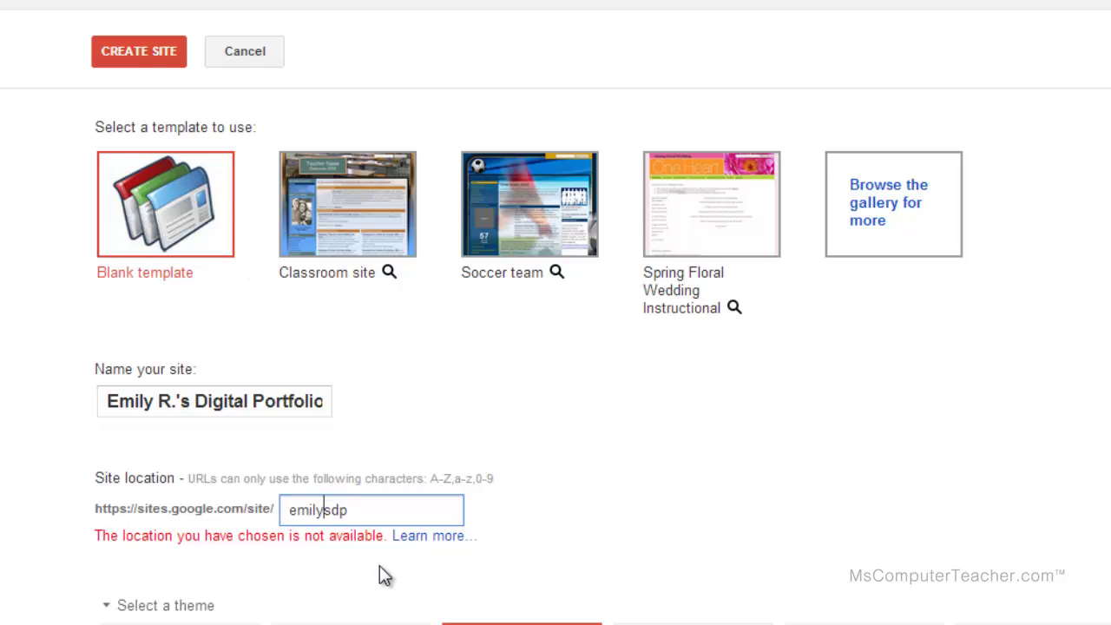
pyautogui.write('gr')
pyautogui.click(158, 60)
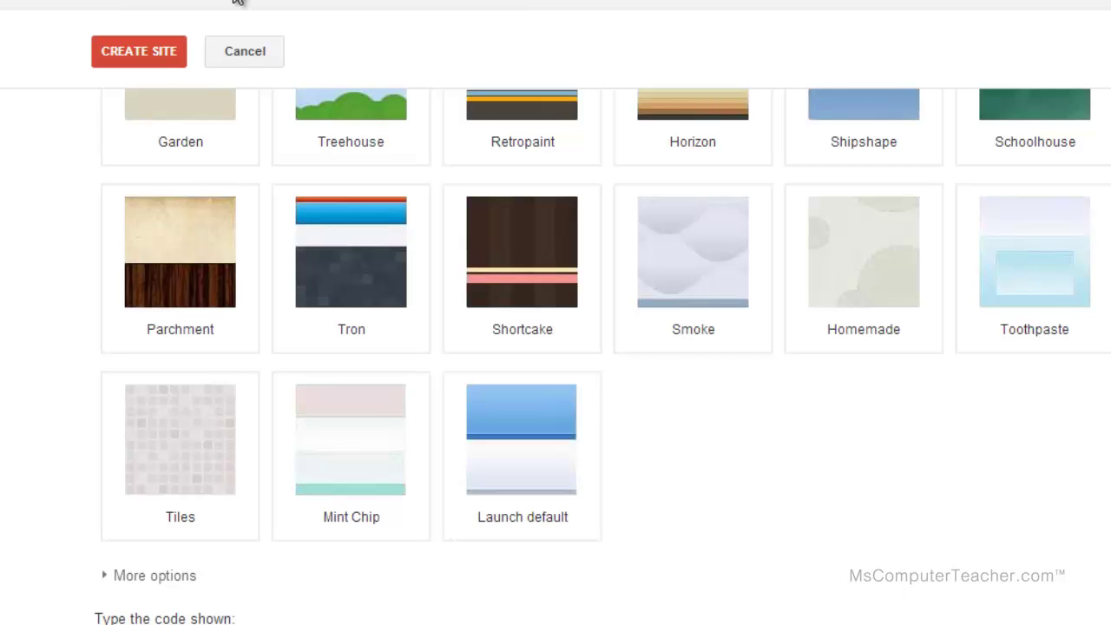
pyautogui.scroll(3, 17, 448)
pyautogui.scroll(10, 17, 449)
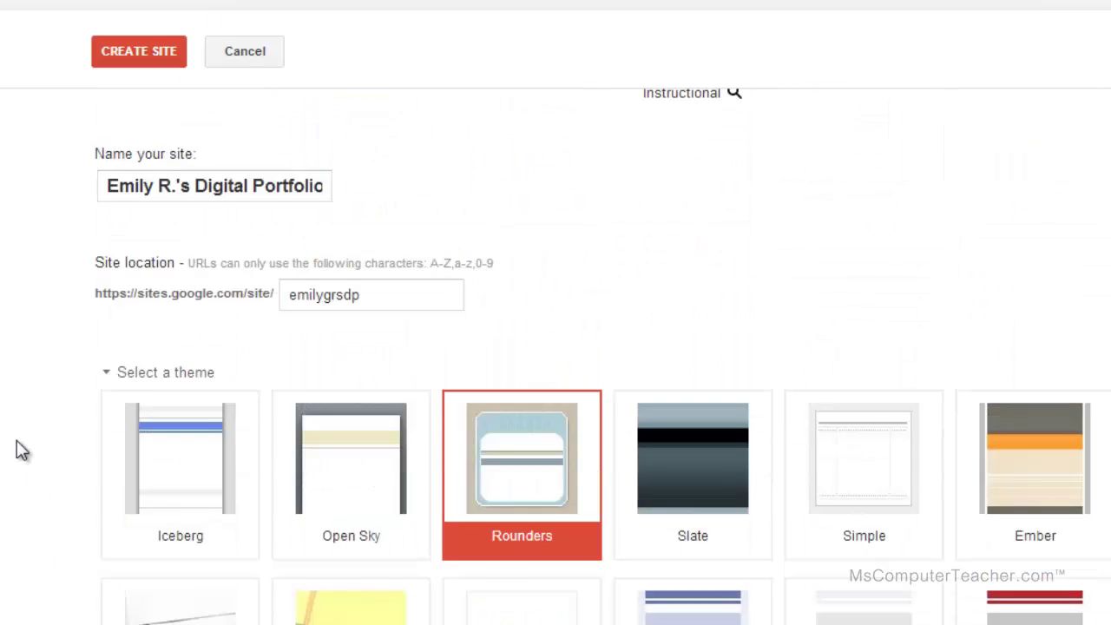
pyautogui.click(162, 56)
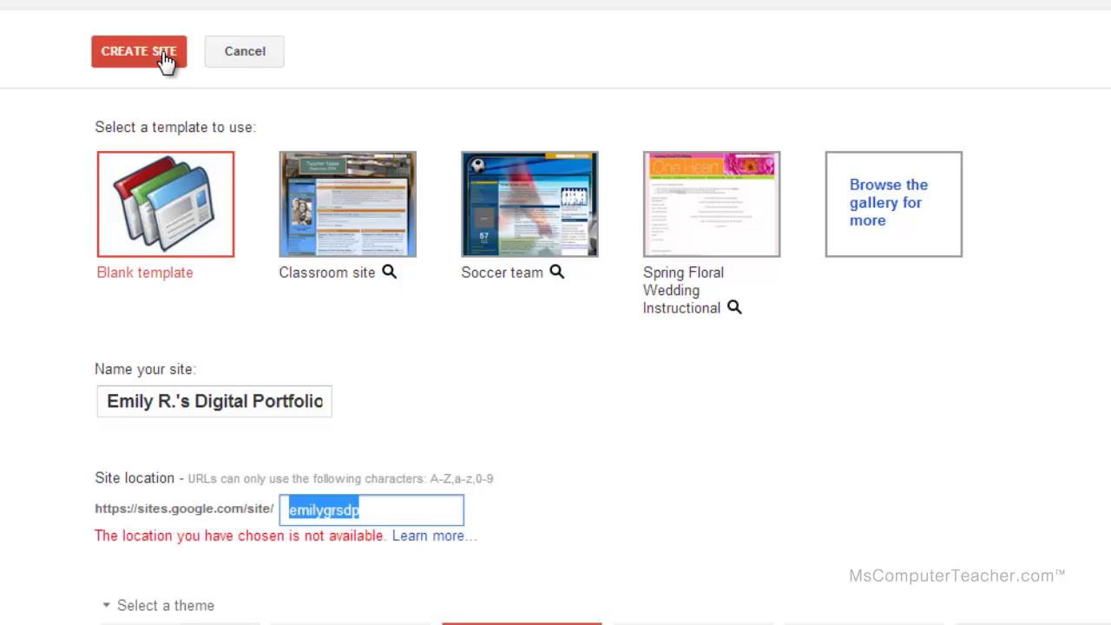
# Step: Fix the stray letter, extend the address with 'race', and create the site successfully
pyautogui.click(399, 514)
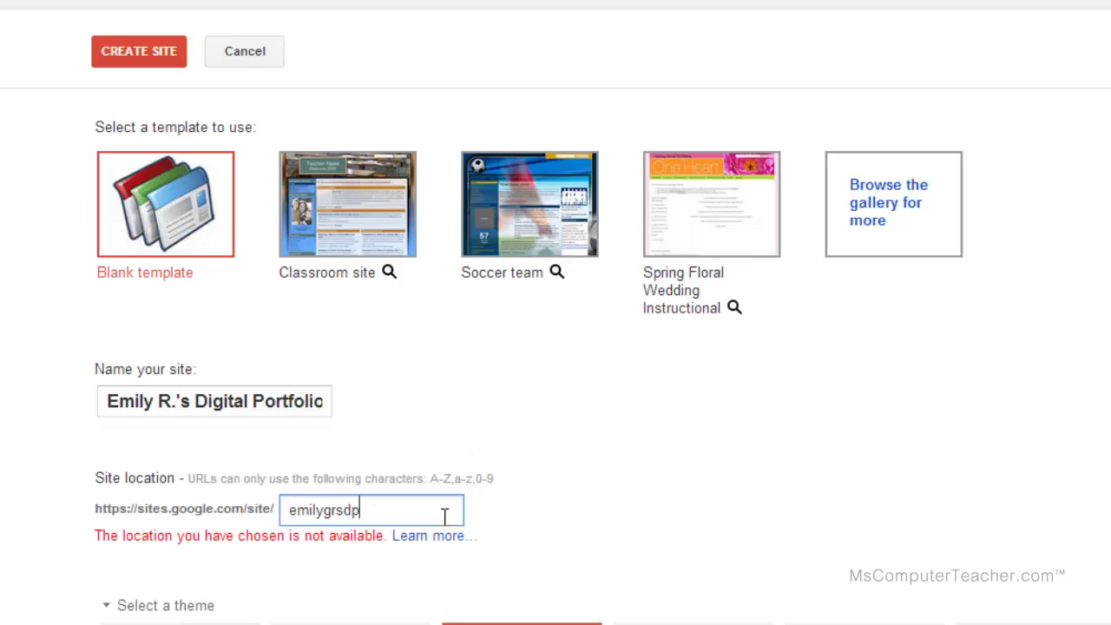
pyautogui.click(331, 514)
pyautogui.press('BackSpace')
pyautogui.write('g')
pyautogui.press('Delete')
pyautogui.write('race')
pyautogui.click(151, 61)
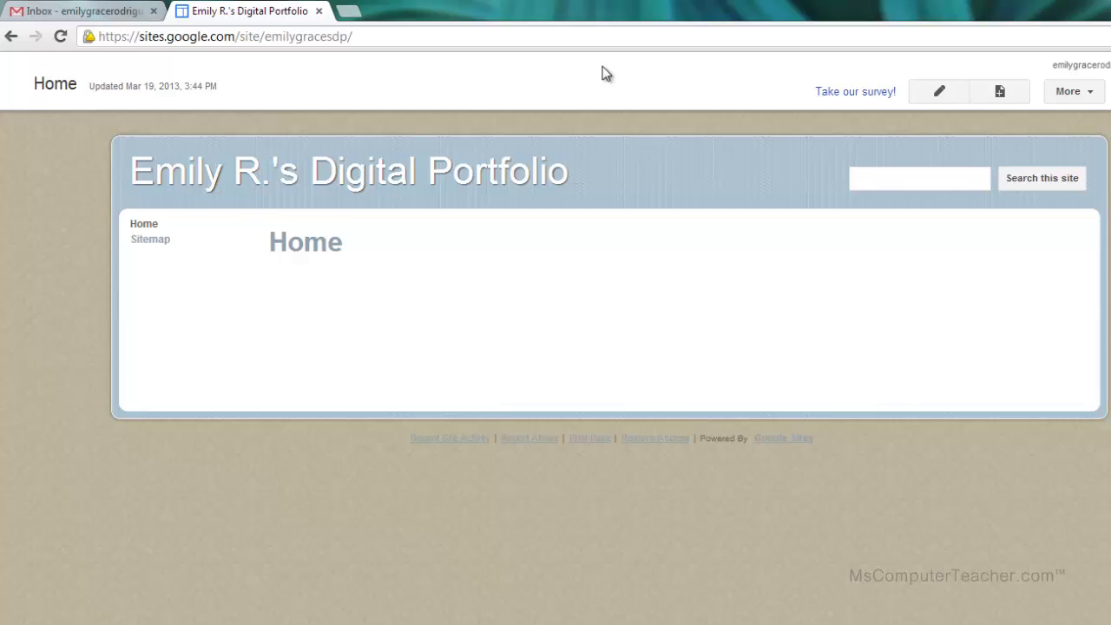
# Step: Highlight the new Digital Portfolio site's web address in the browser address bar
pyautogui.moveTo(377, 36); pyautogui.dragTo(88, 34)
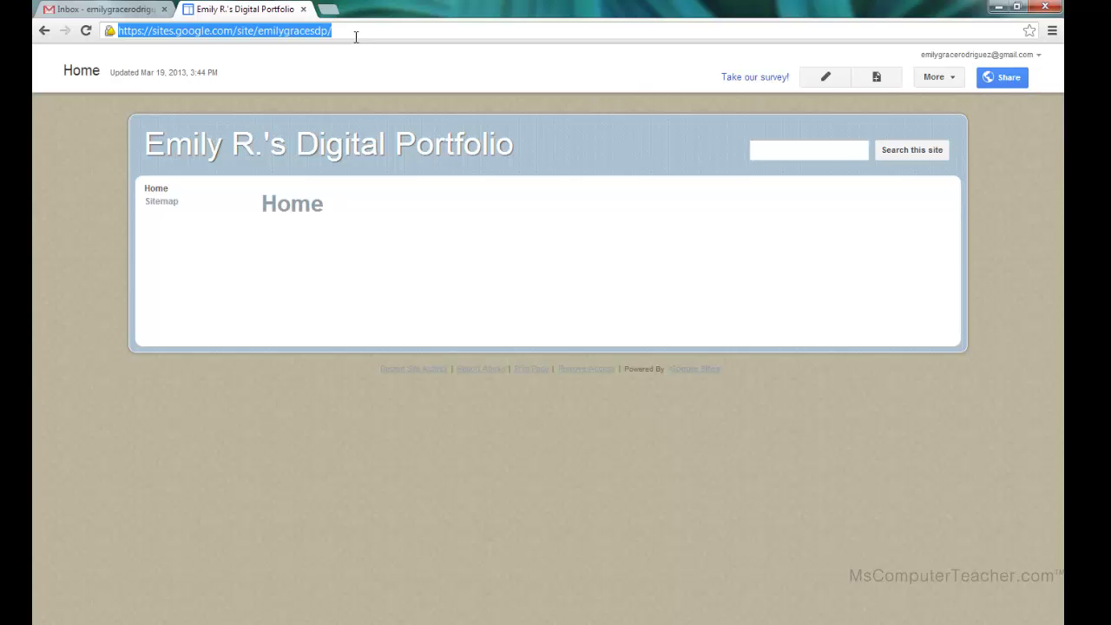
# Step: Pick the Terra: Ruby theme under Manage site > Themes, preview it, and save it
pyautogui.click(937, 80)
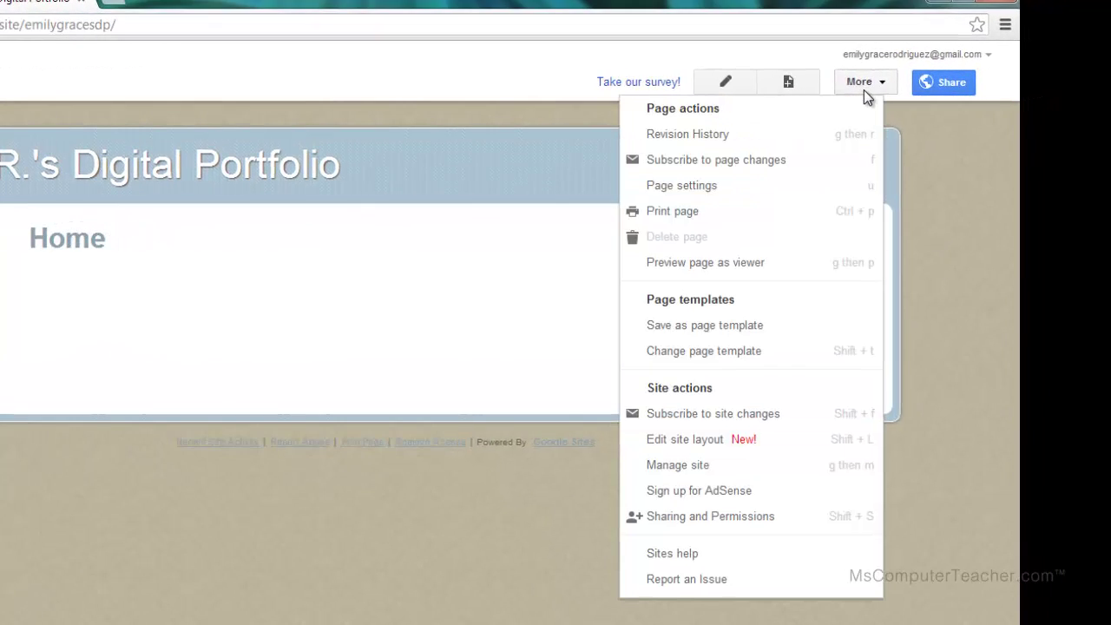
pyautogui.click(679, 467)
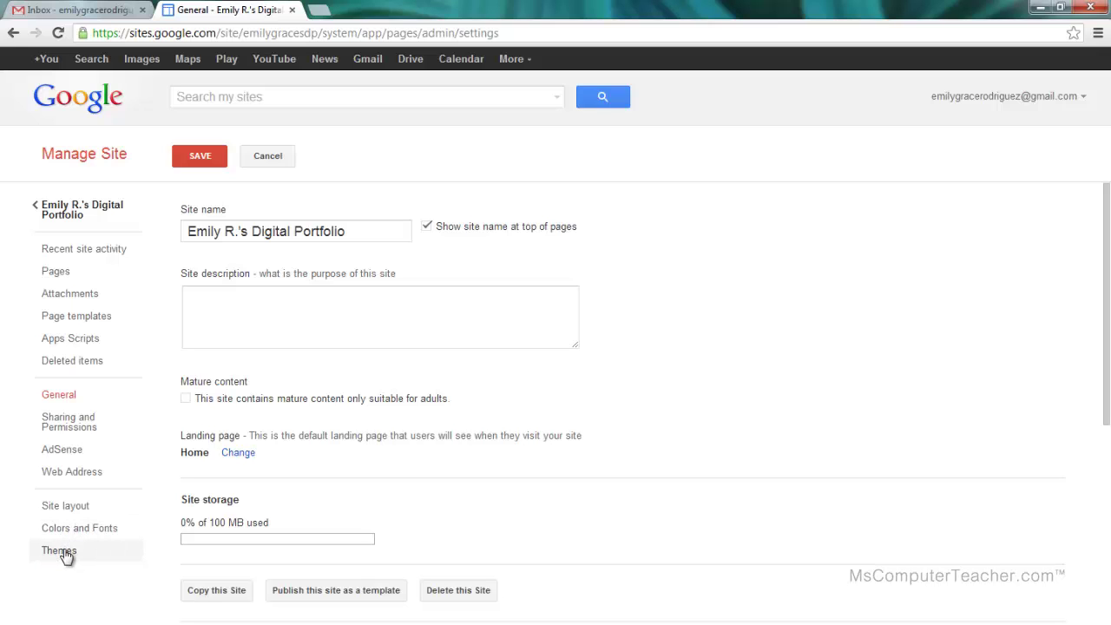
pyautogui.click(61, 552)
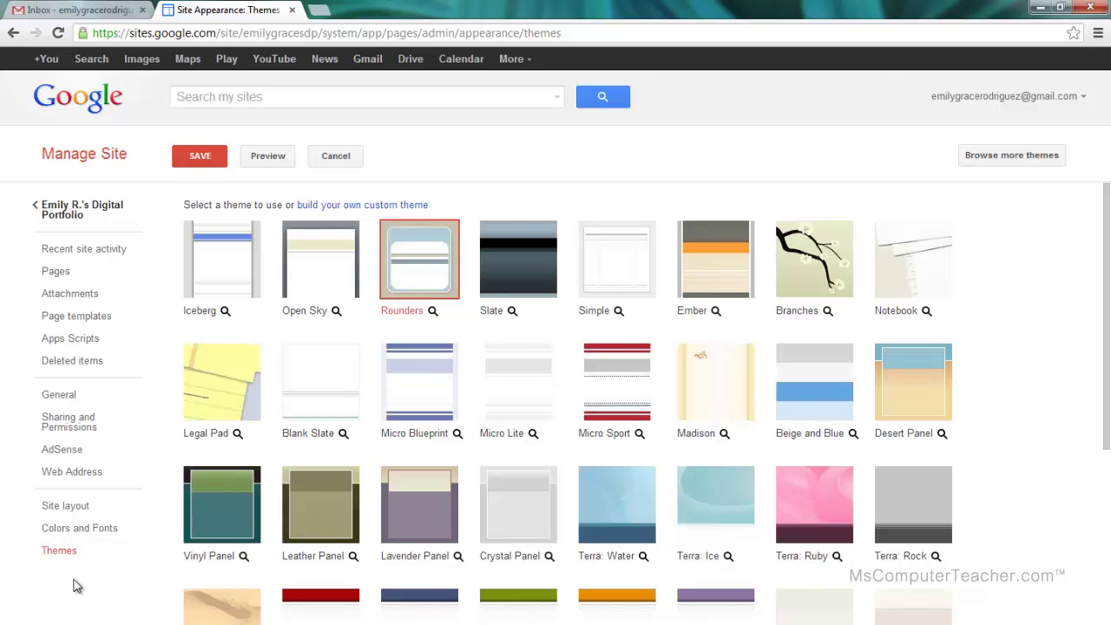
pyautogui.moveTo(1108, 451); pyautogui.dragTo(1031, 498)
pyautogui.click(823, 262)
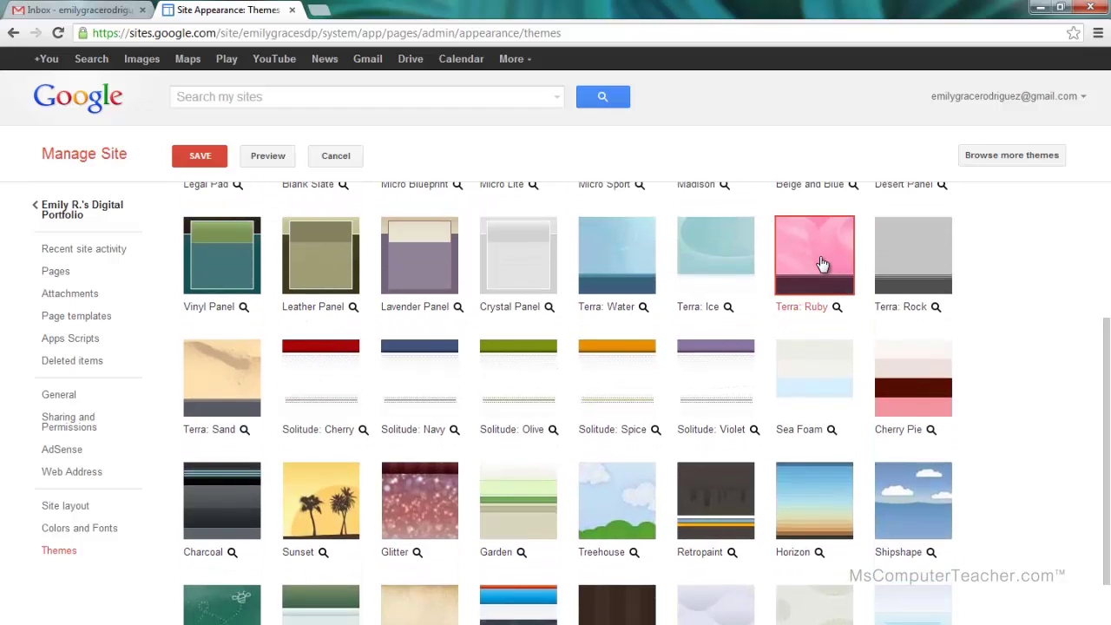
pyautogui.click(263, 164)
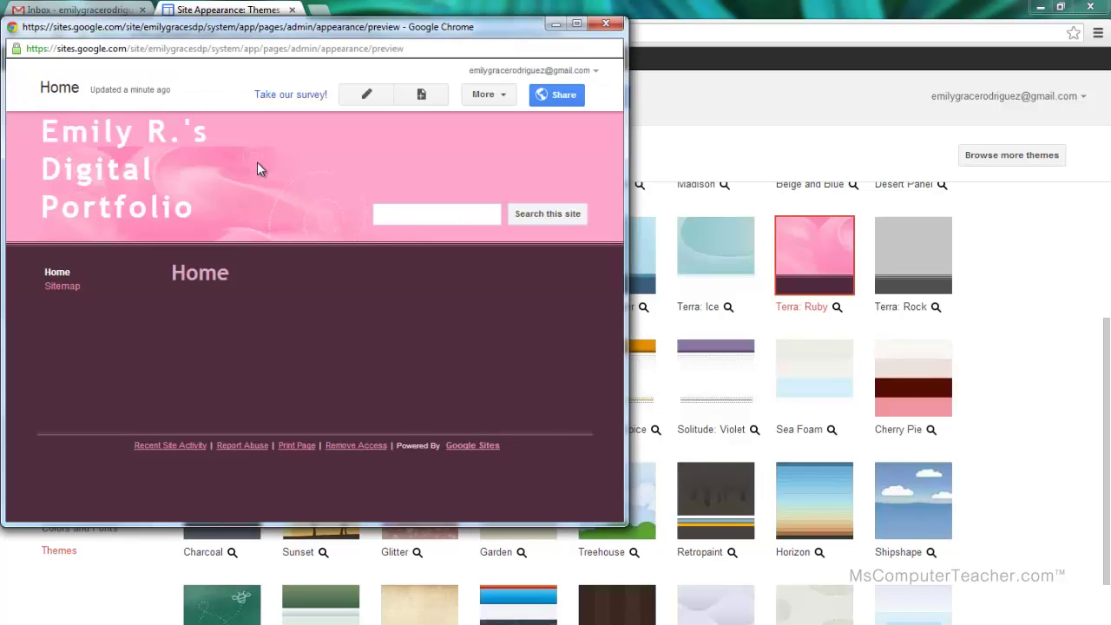
pyautogui.click(607, 26)
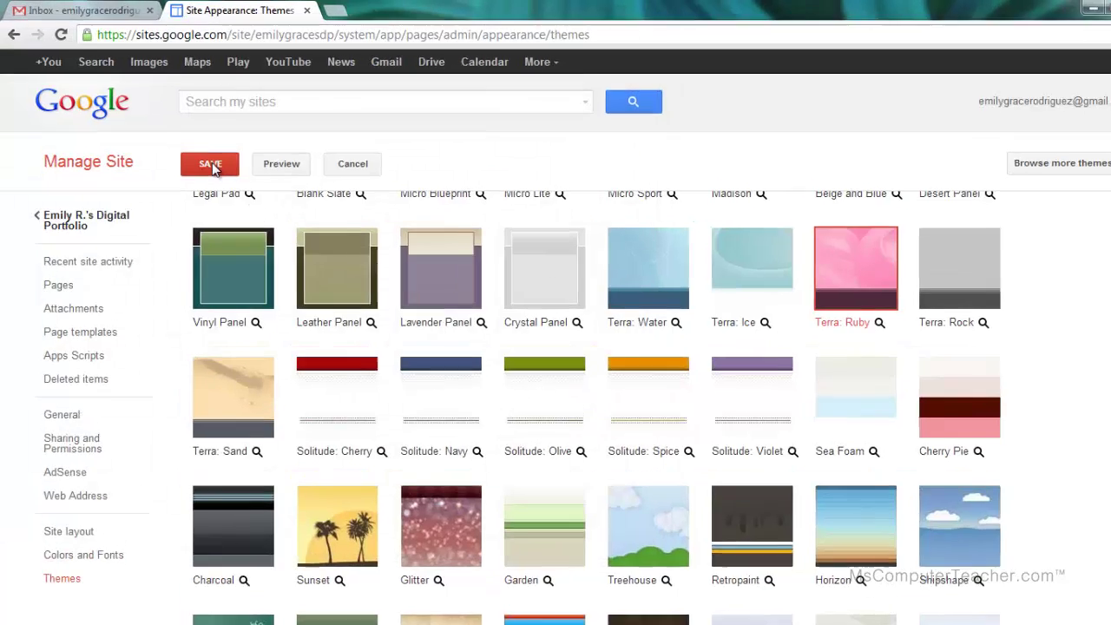
pyautogui.click(211, 165)
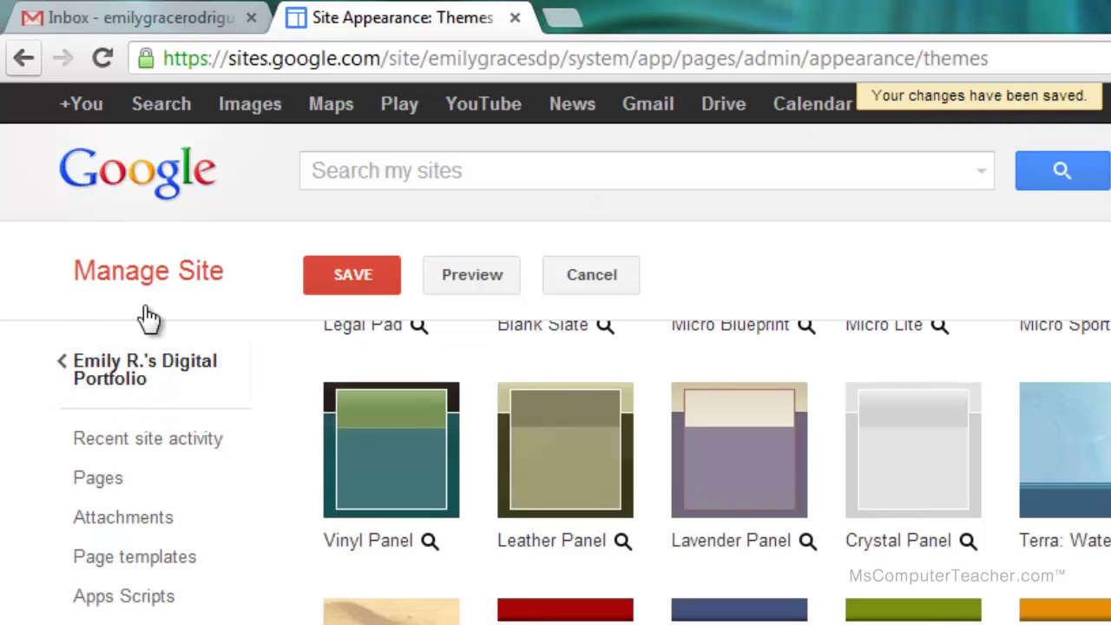
pyautogui.click(139, 369)
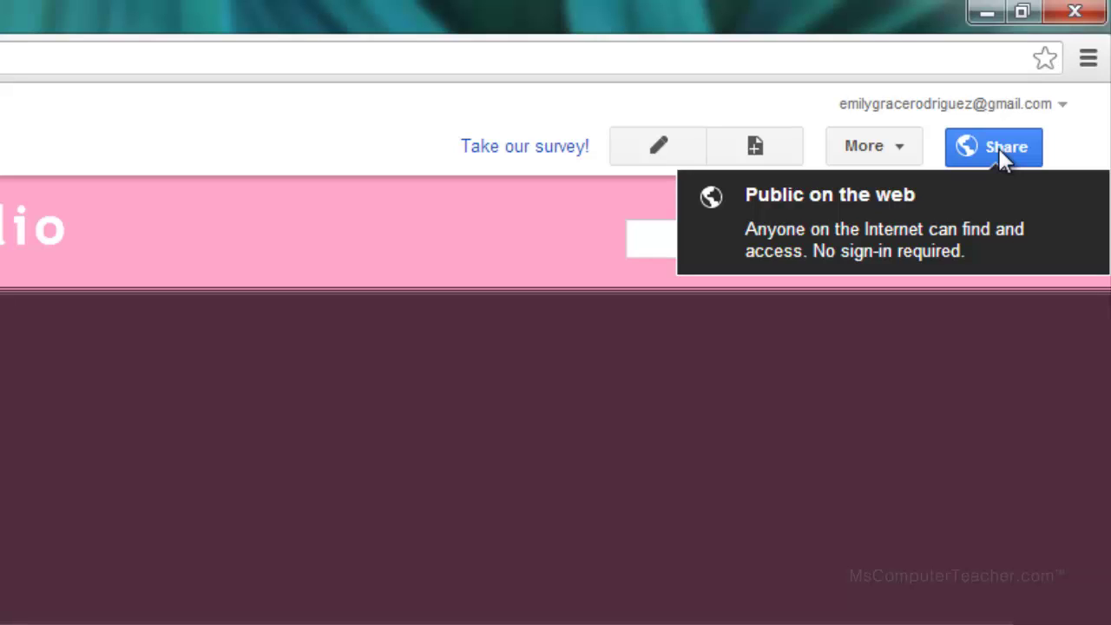
# Step: Change the site's visibility from Public on the web to Private and save it
pyautogui.click(1002, 149)
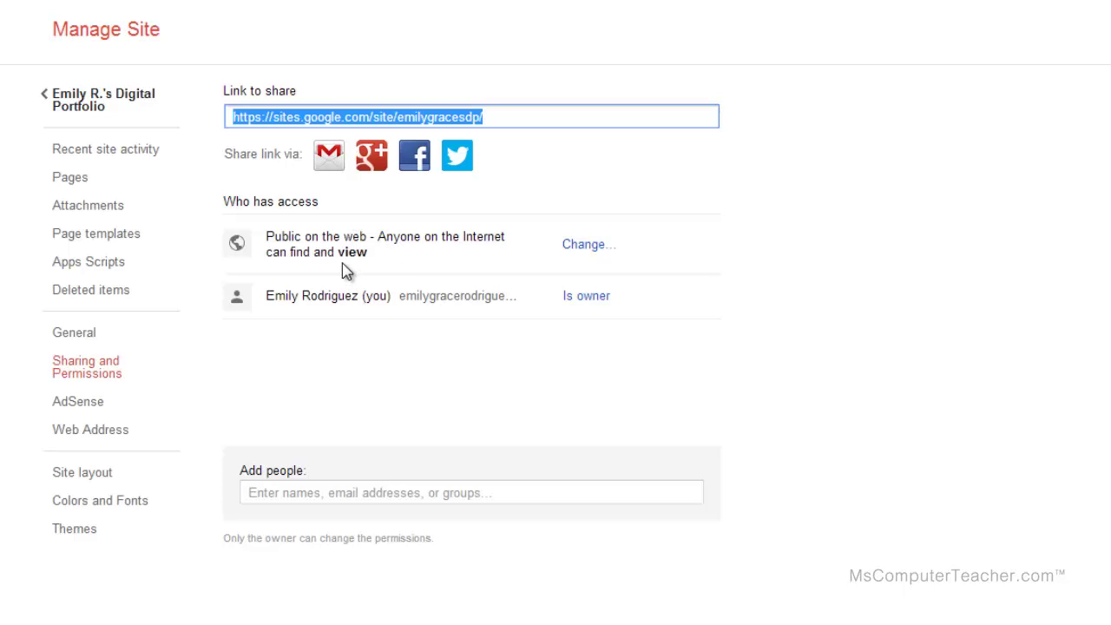
pyautogui.click(583, 245)
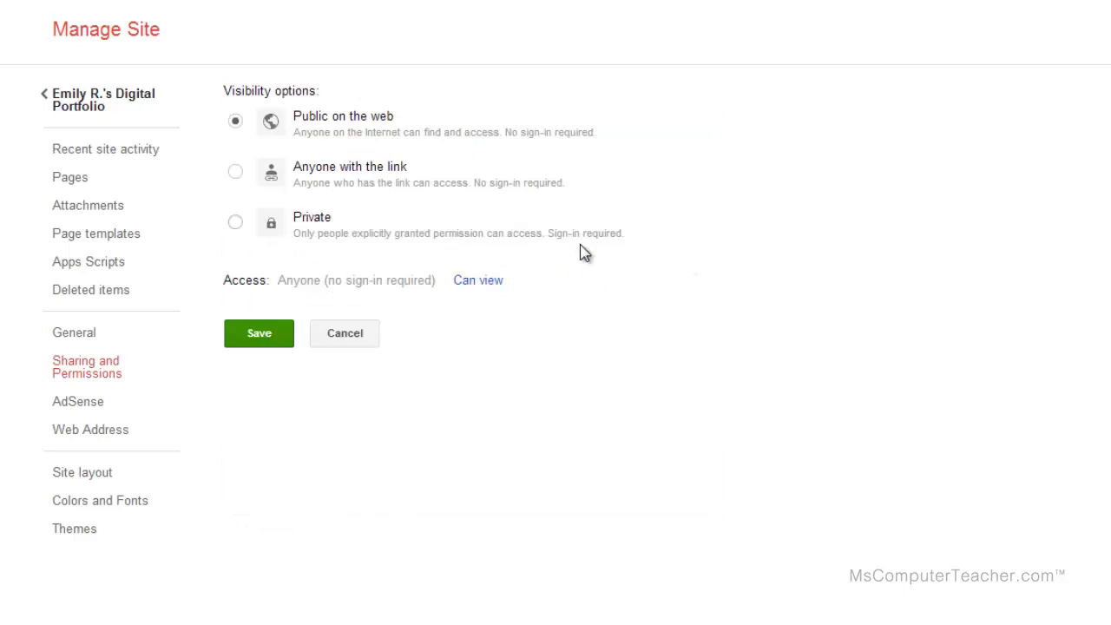
pyautogui.click(236, 224)
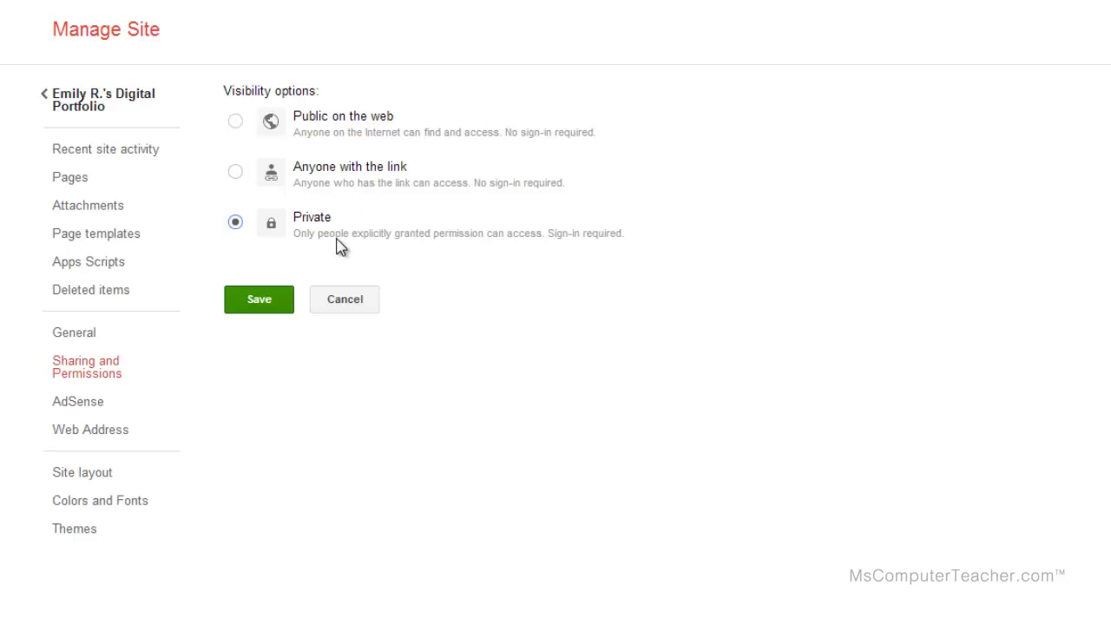
pyautogui.click(258, 302)
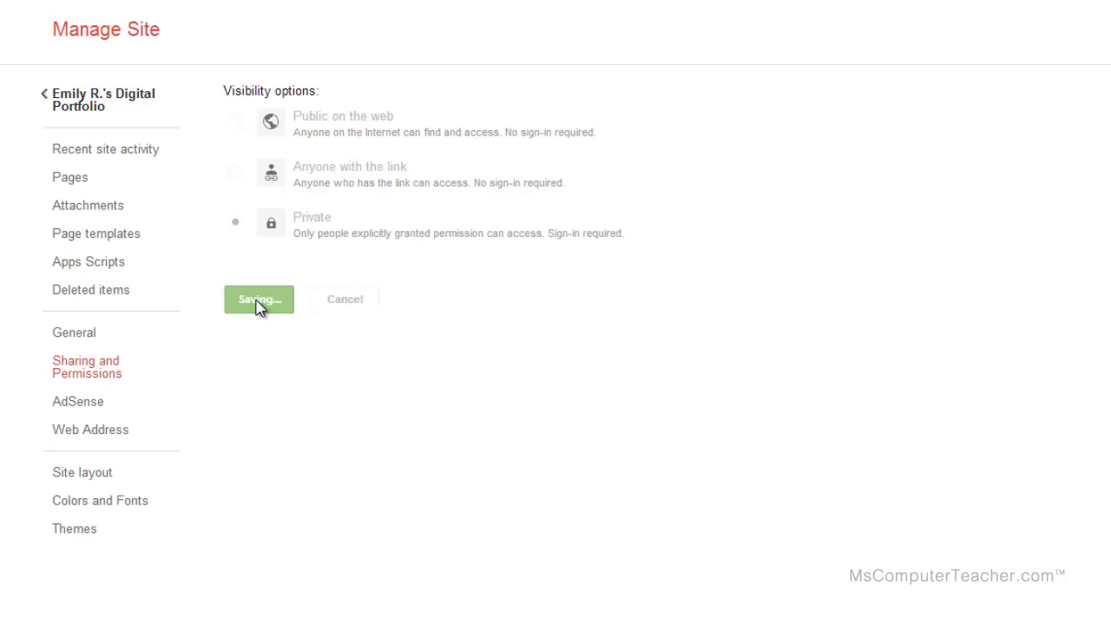
pyautogui.click(299, 491)
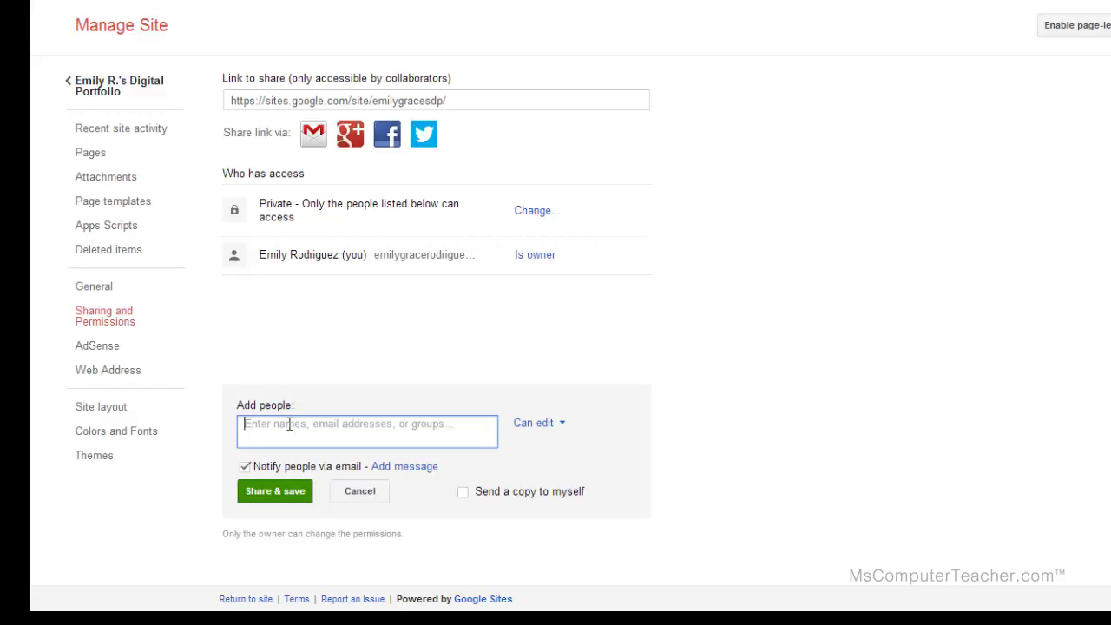
# Step: Leave the permission at Can edit and cancel without adding anyone to the site
pyautogui.click(562, 426)
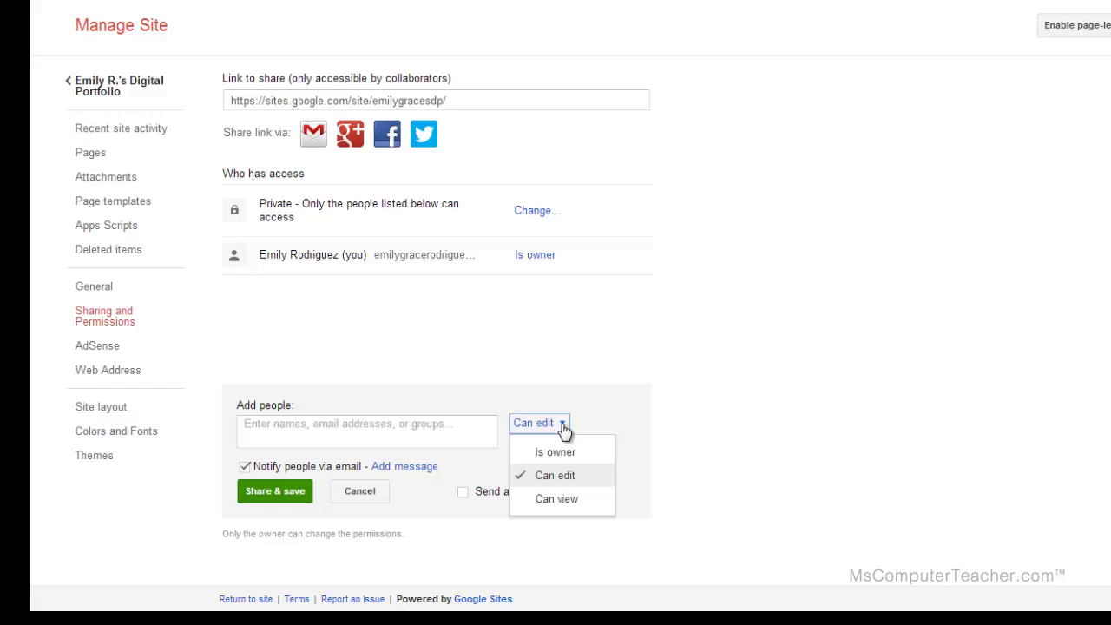
pyautogui.click(540, 475)
pyautogui.click(330, 430)
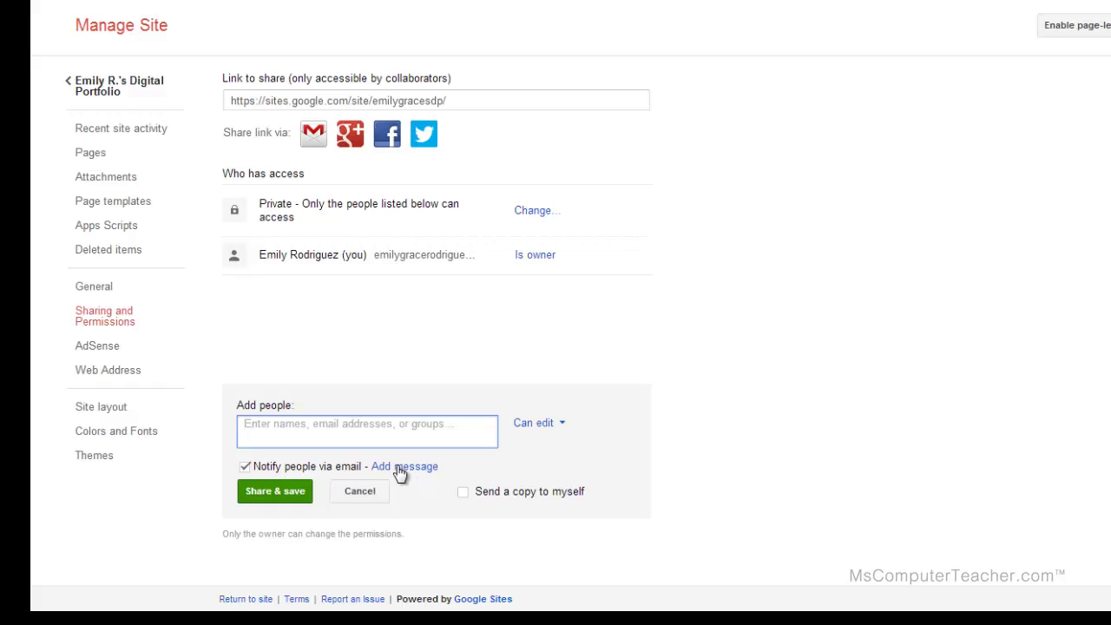
pyautogui.click(360, 491)
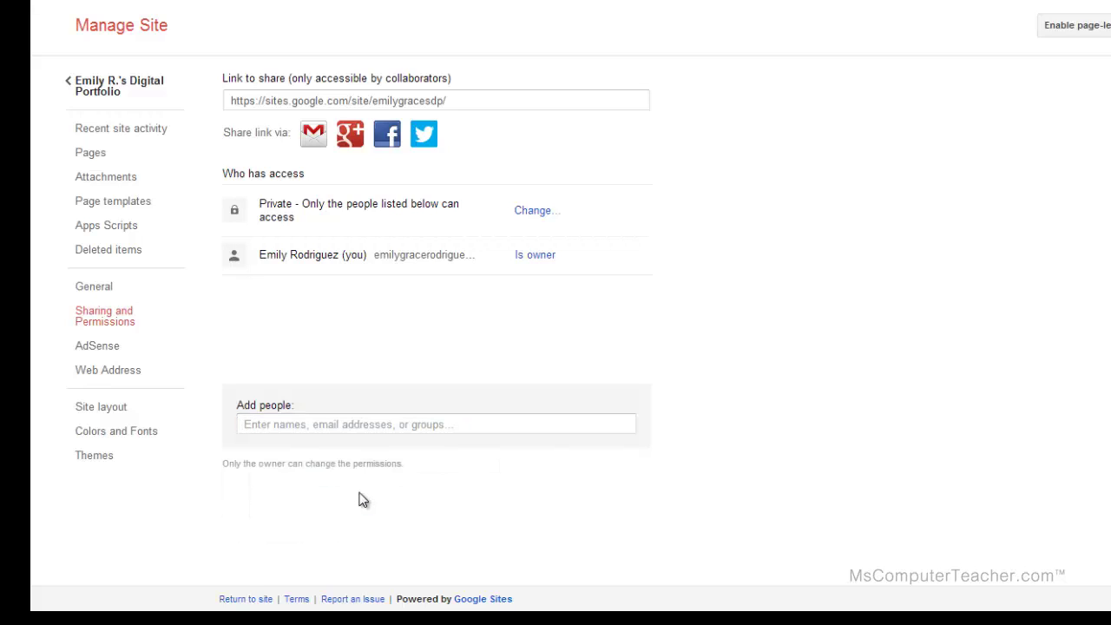
# Step: Return to the Digital Portfolio's Home page via the site name link in the sidebar
pyautogui.click(102, 89)
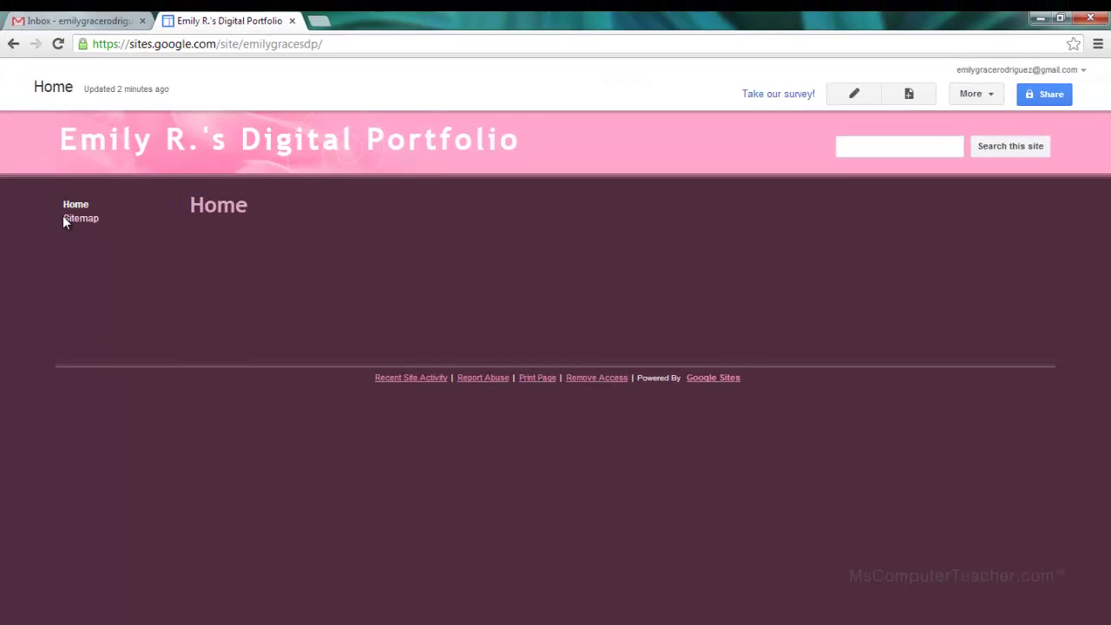